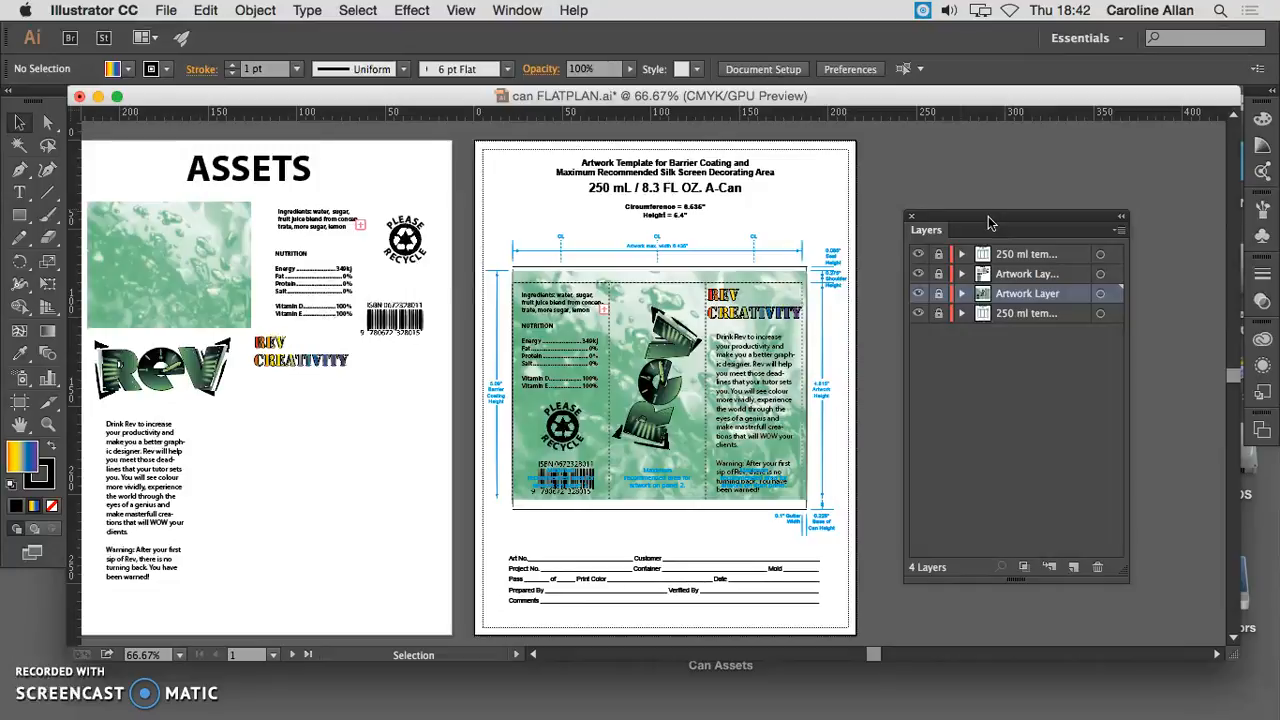
- Add a new Letter-size artboard directly beside the can template artboard, on its empty right-hand side
drag(983, 222, 947, 274)
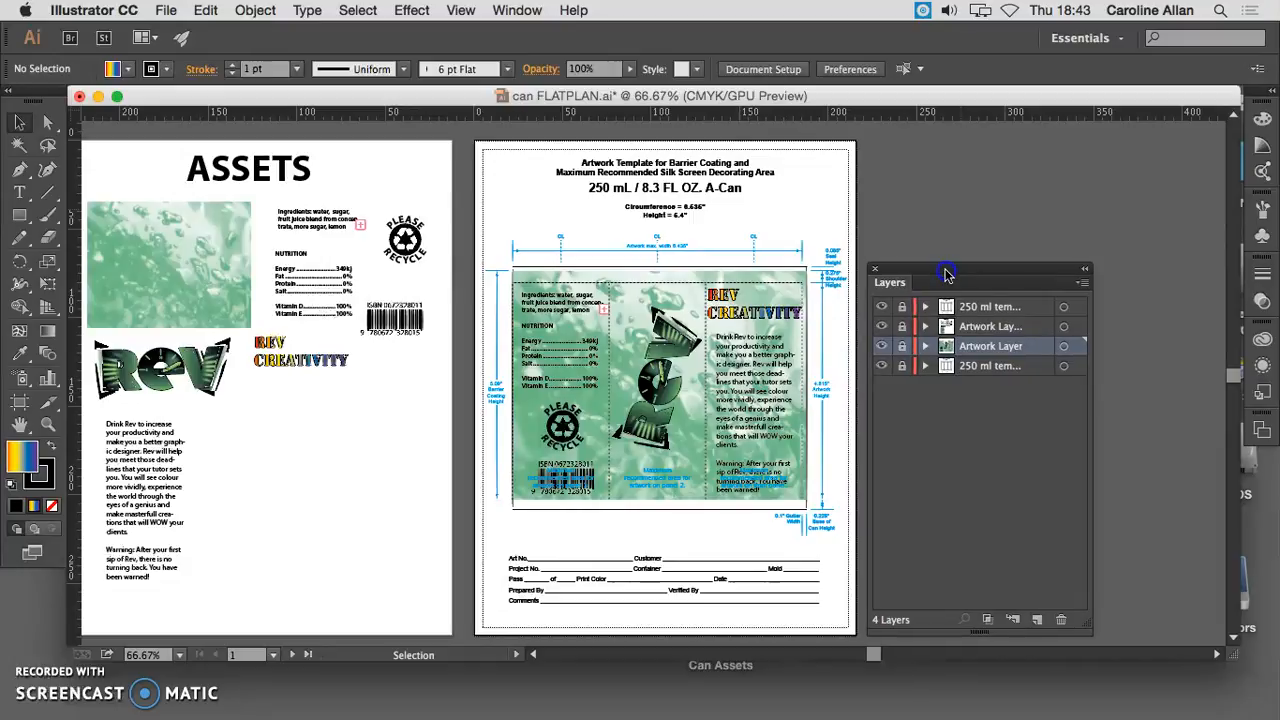
drag(948, 274, 394, 357)
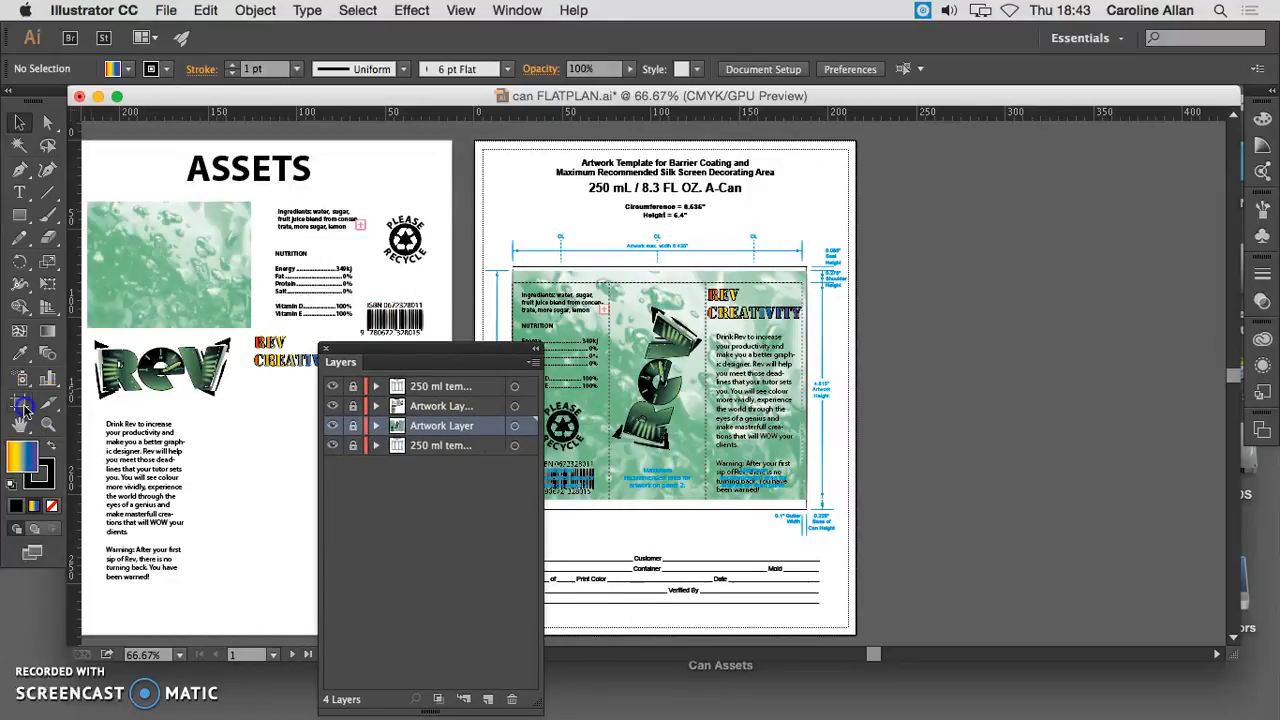
click(21, 403)
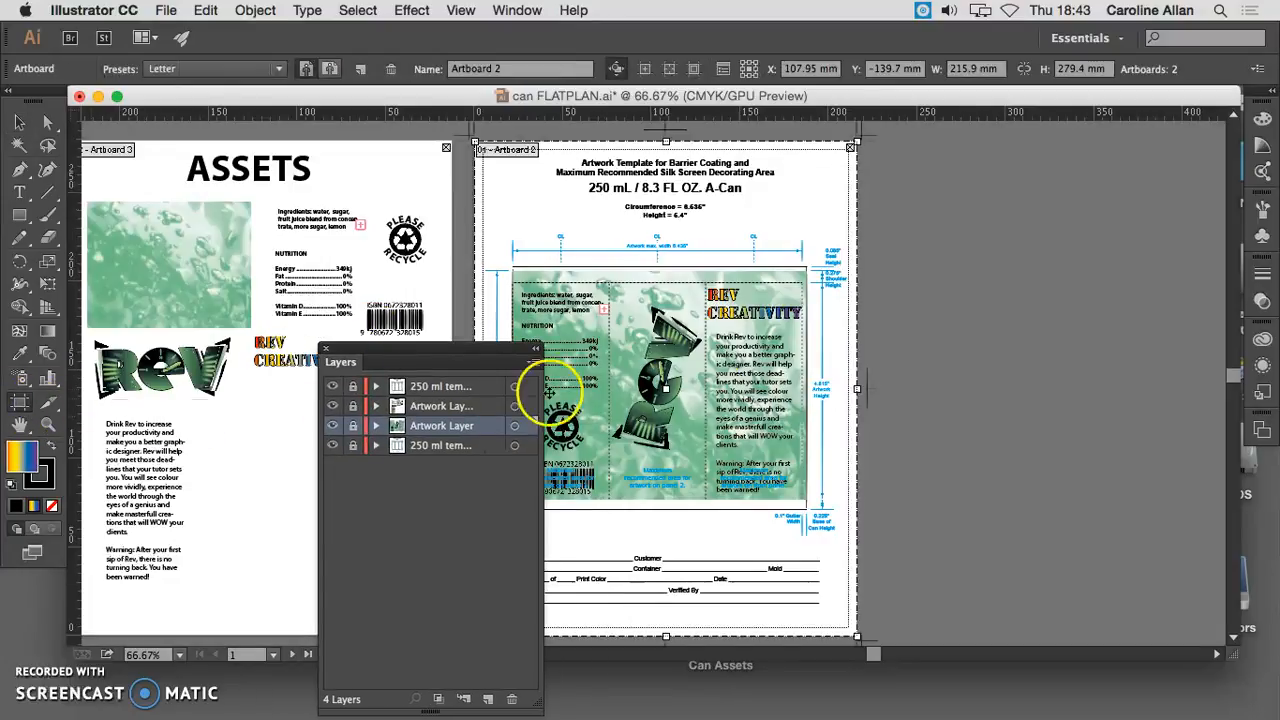
click(361, 68)
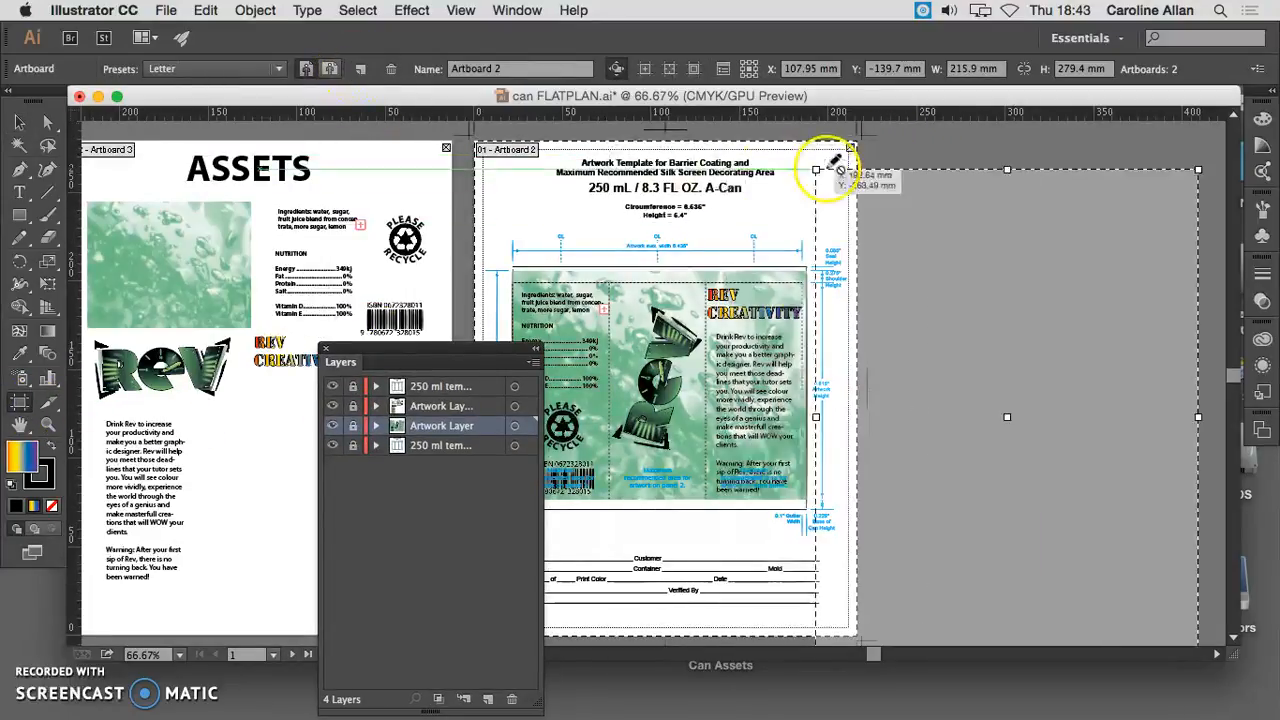
click(885, 145)
scroll(925, 263, right, 5)
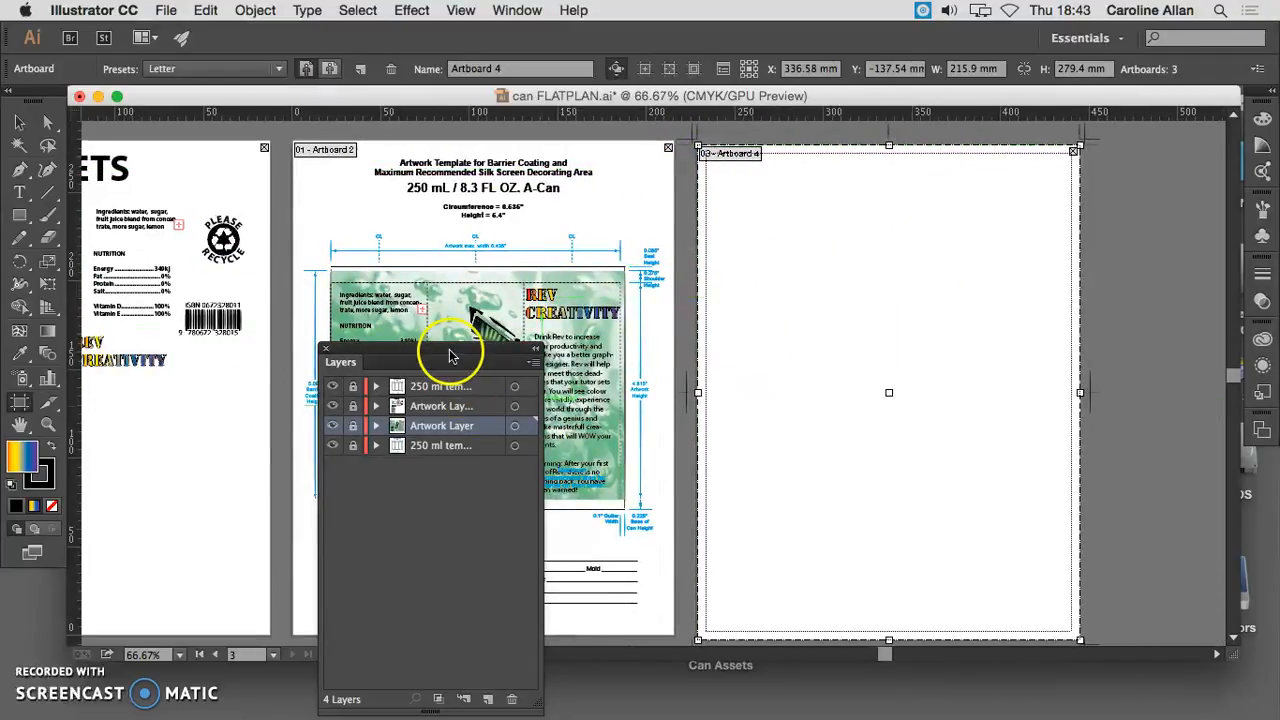
- Create a new layer directly above the Artwork Layer and leave artboard editing
drag(415, 350, 1120, 349)
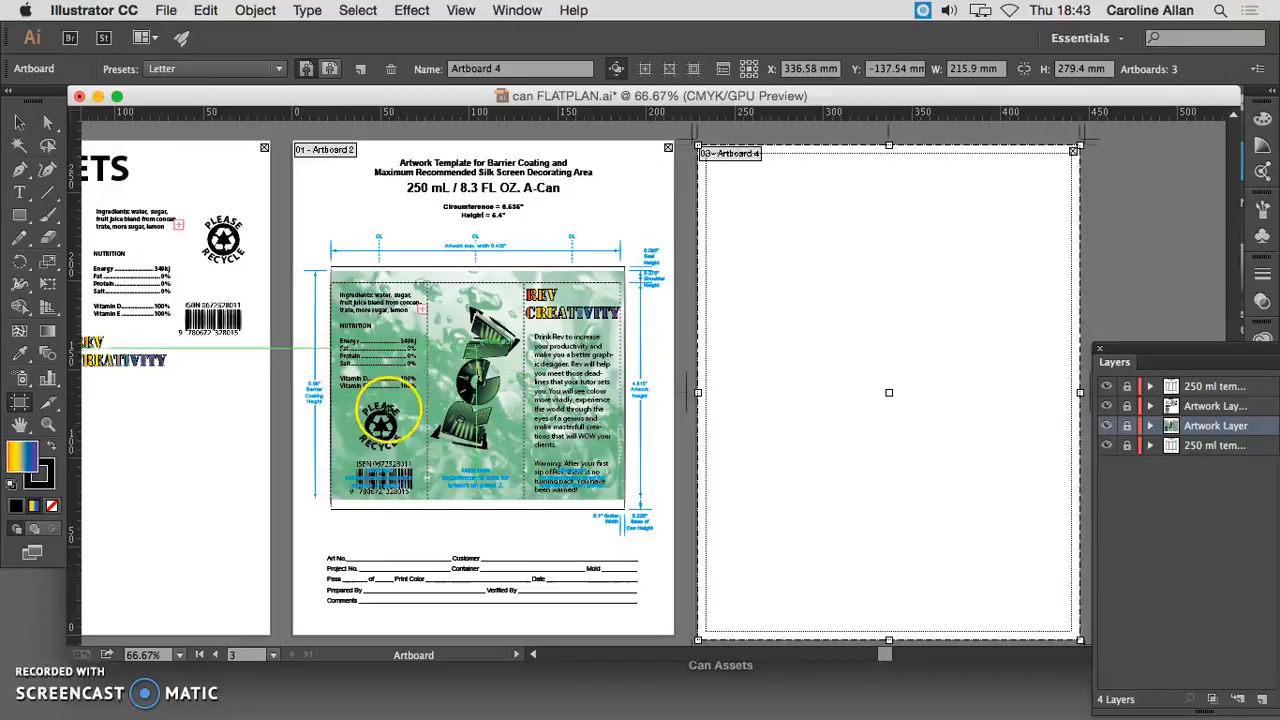
drag(1137, 349, 920, 270)
click(1056, 620)
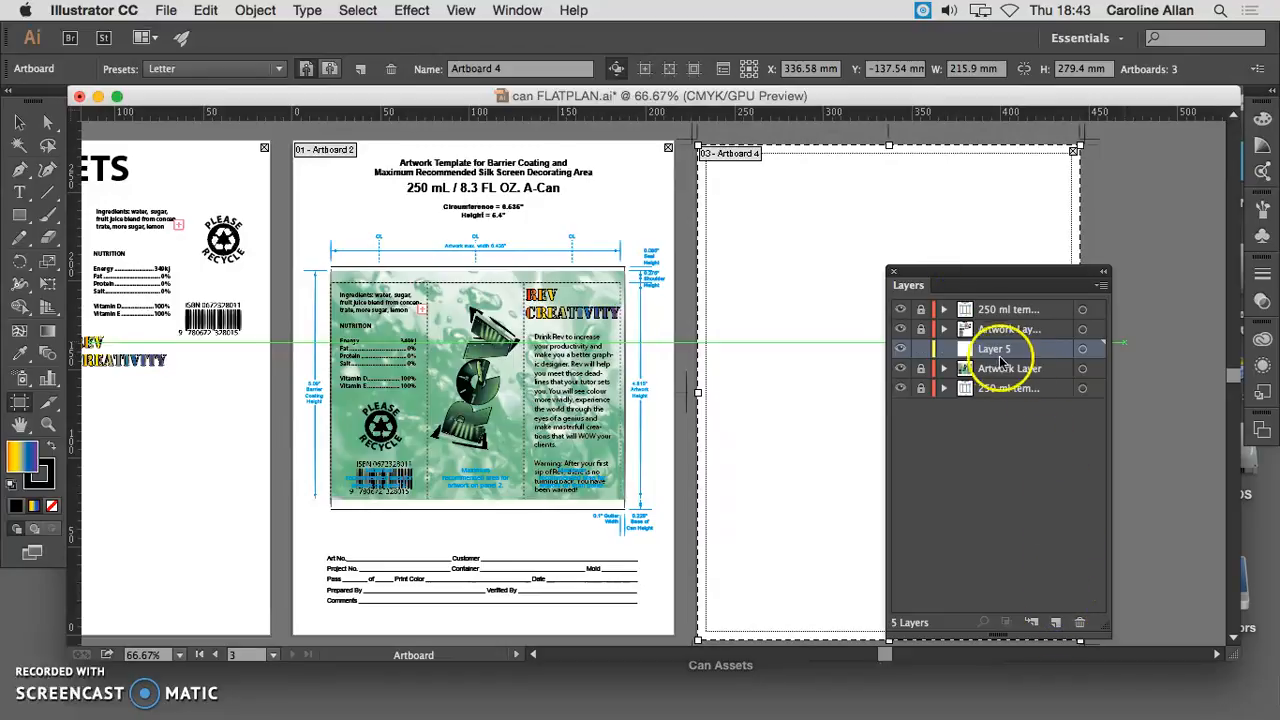
drag(1025, 272, 1208, 242)
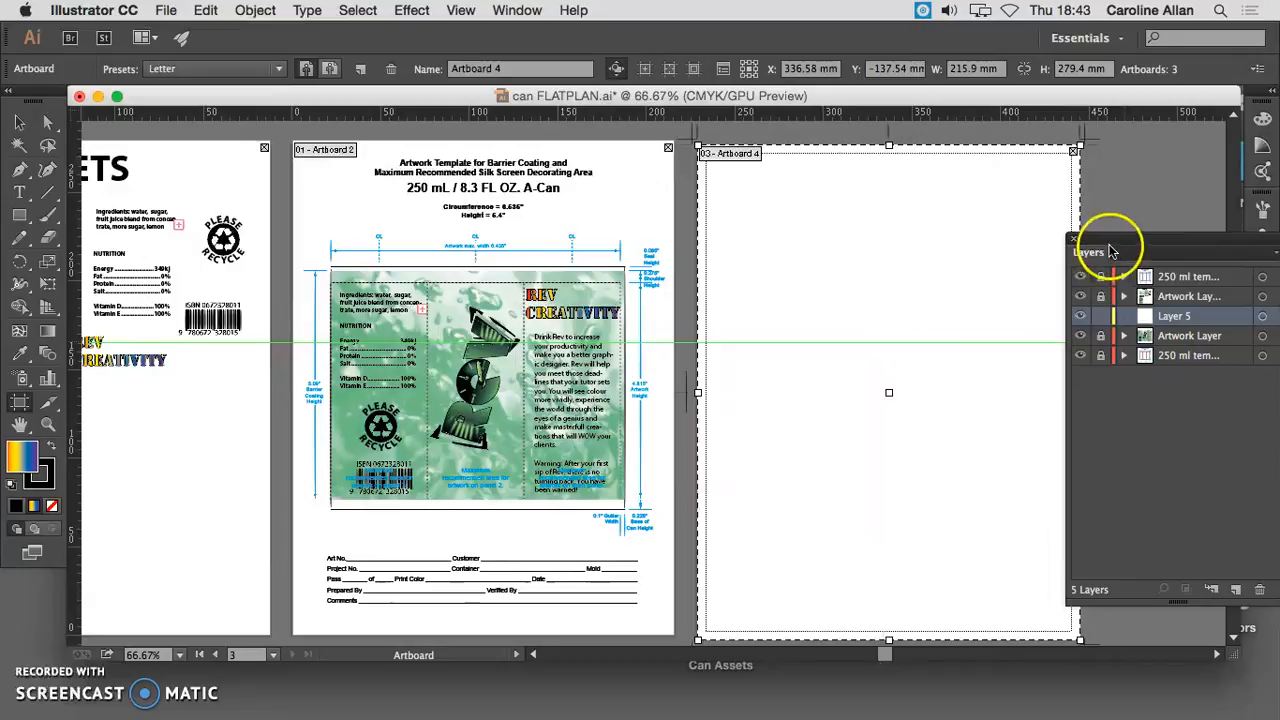
drag(1108, 243, 1138, 245)
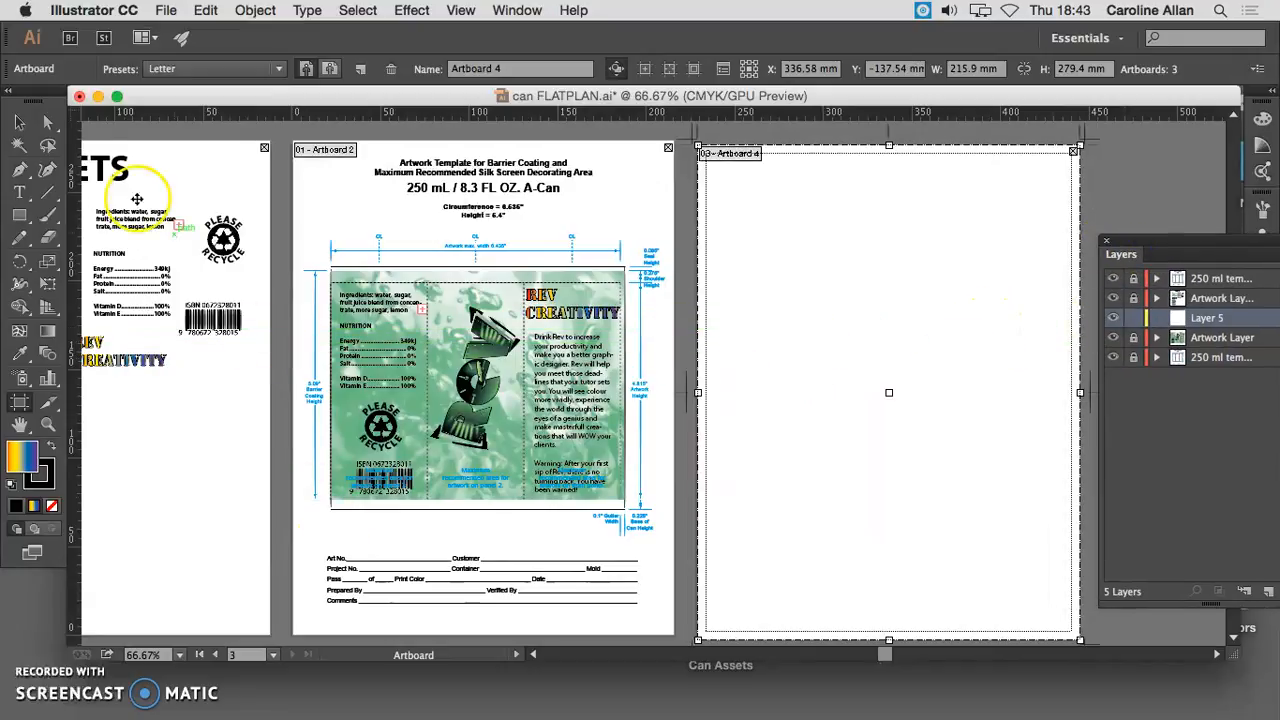
click(19, 121)
- Place three horizontal guides on the can template: at the can's top edge, the artwork's top edge and the bottom of the shoulder
scroll(704, 252, right, 3)
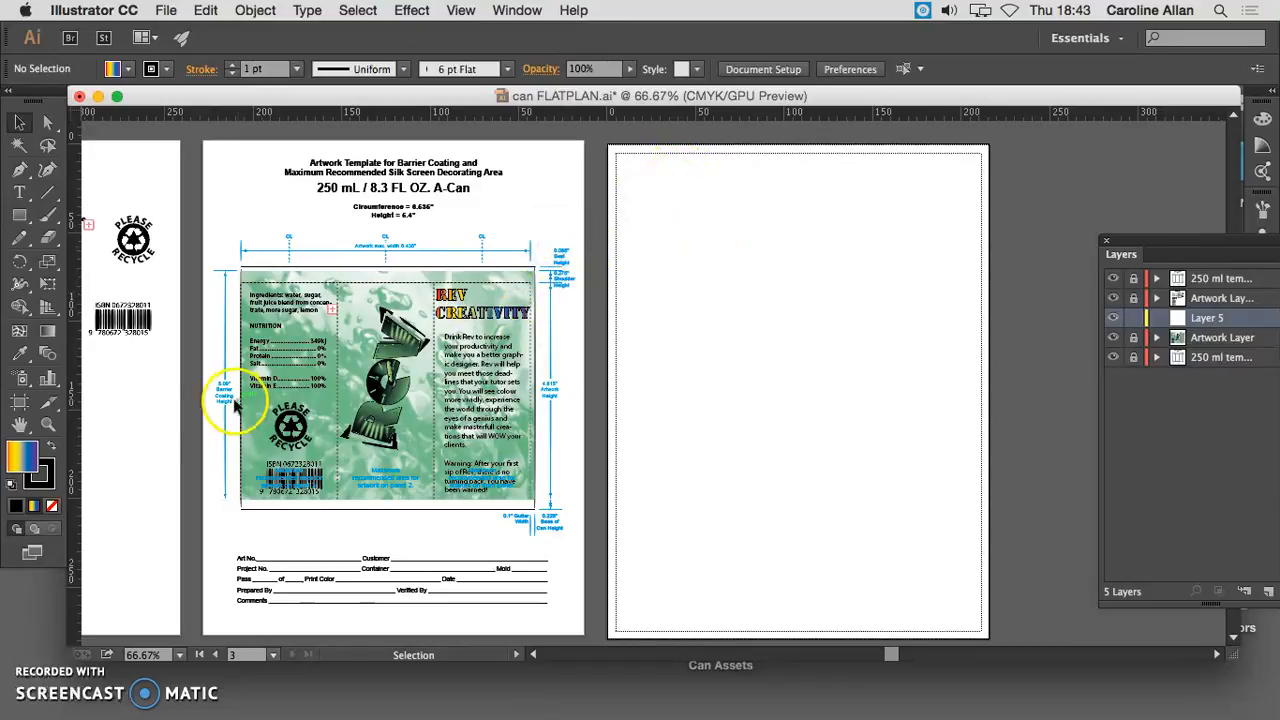
click(47, 424)
click(564, 348)
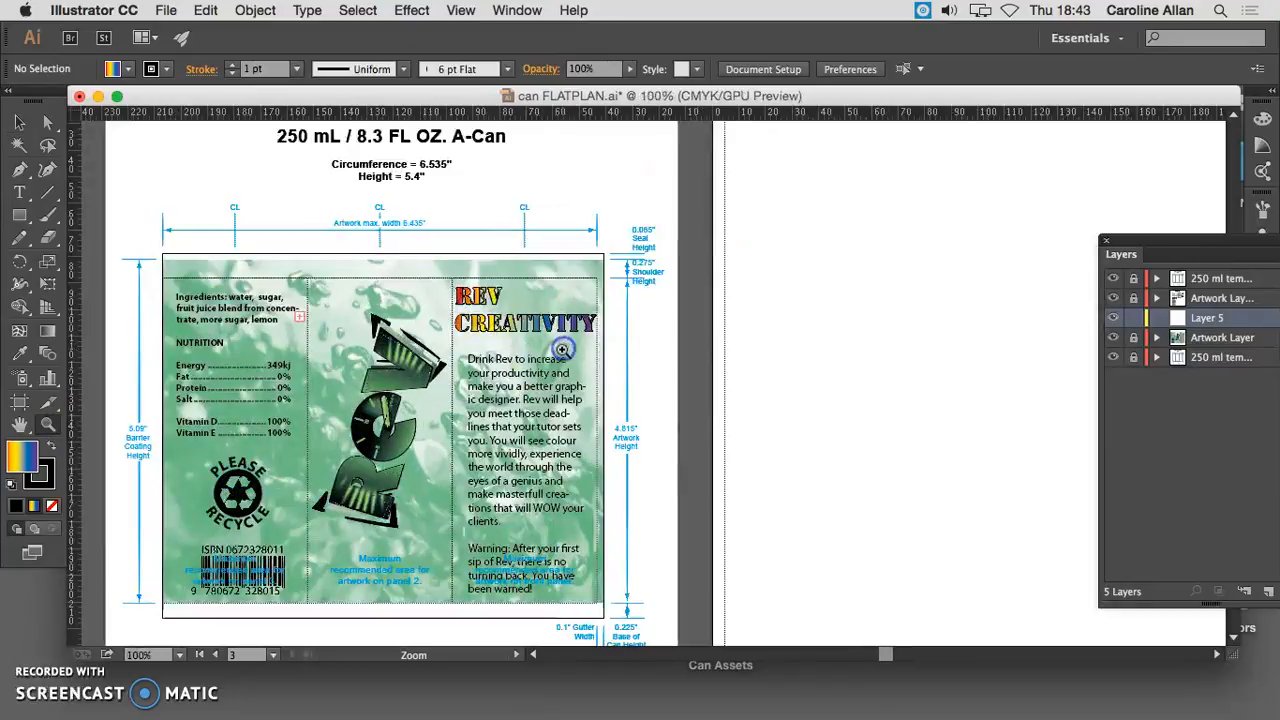
click(578, 352)
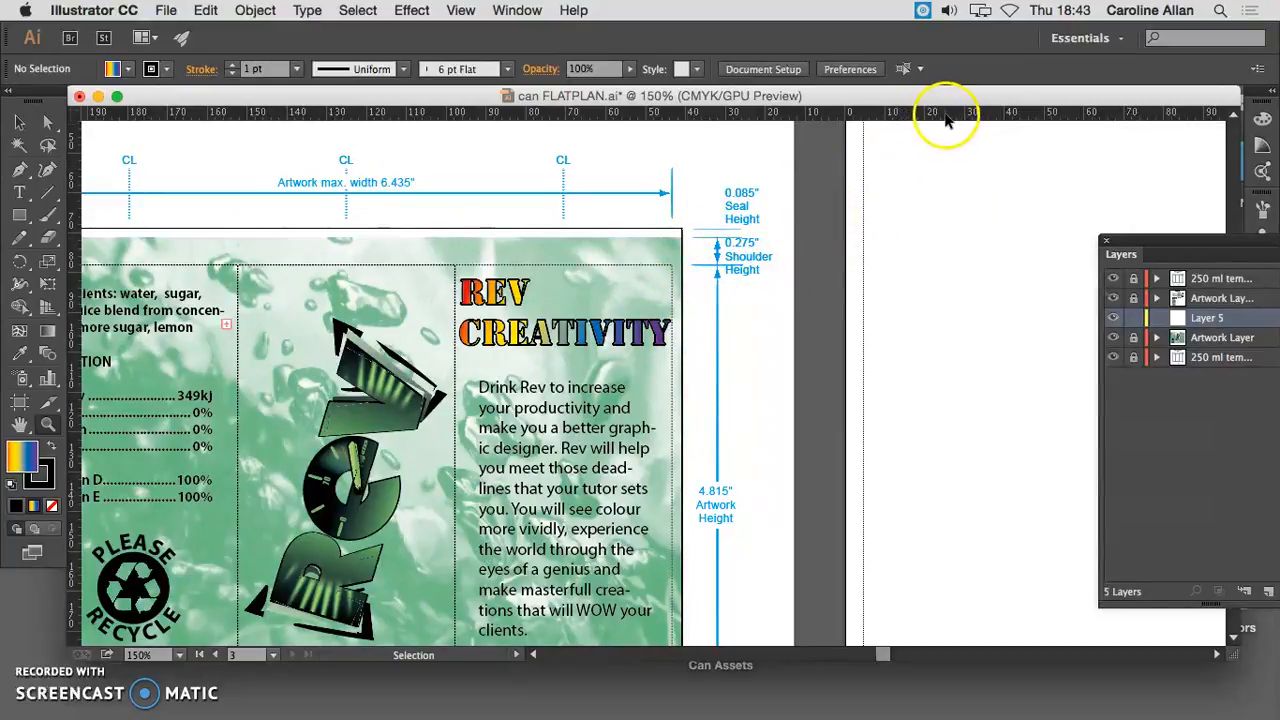
drag(945, 118, 926, 274)
drag(871, 118, 857, 284)
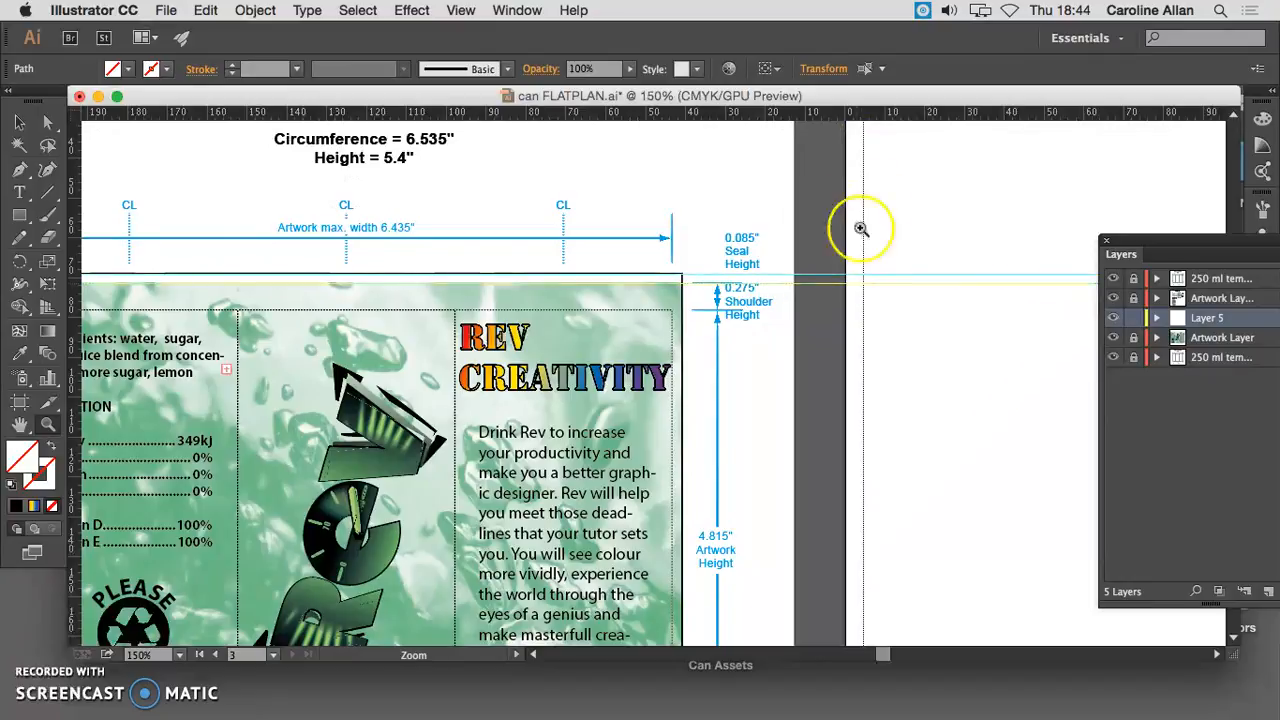
drag(863, 118, 832, 310)
- Add a horizontal guide and align it with the lower end of the 4.815" artwork height
drag(880, 118, 829, 534)
scroll(835, 515, down, 5)
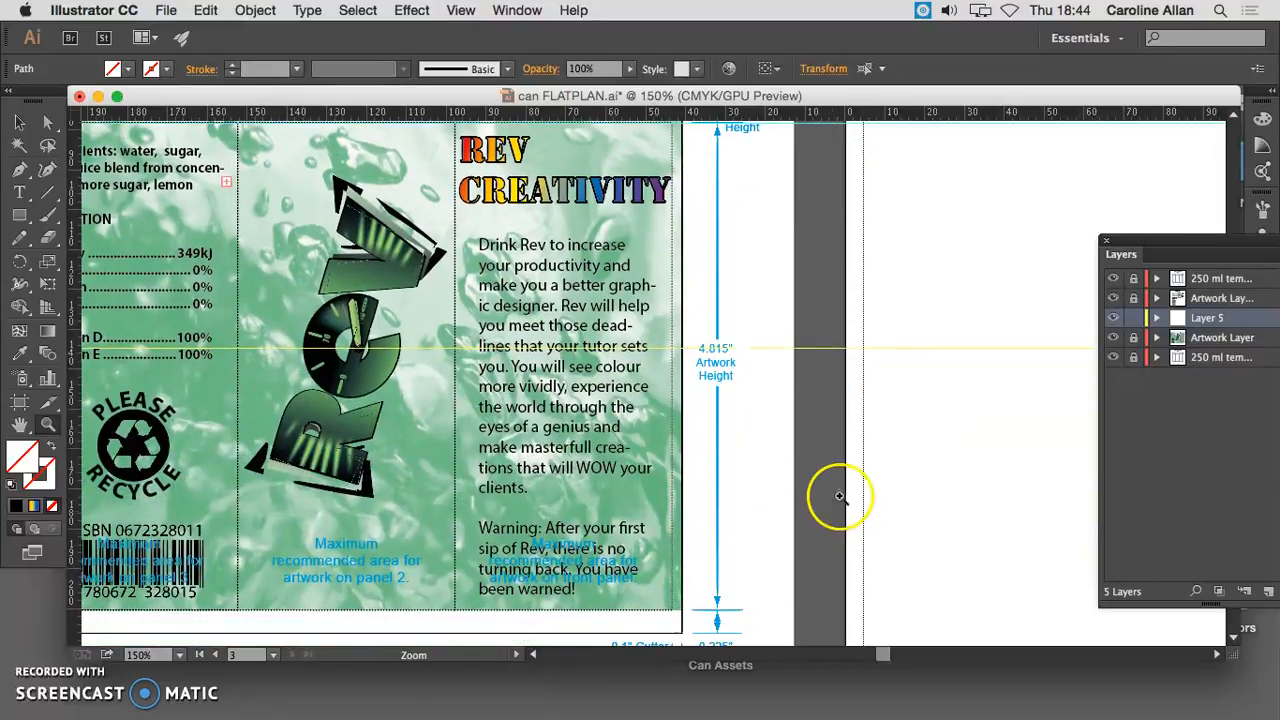
click(18, 121)
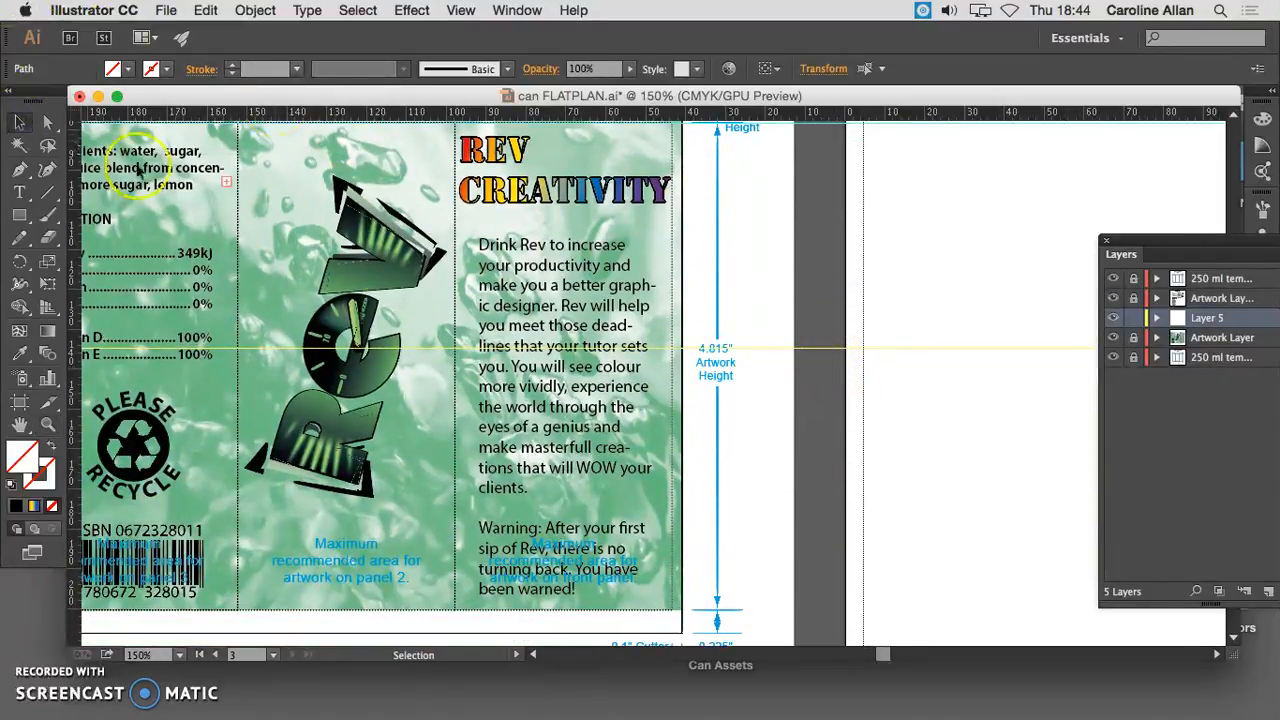
drag(809, 350, 782, 610)
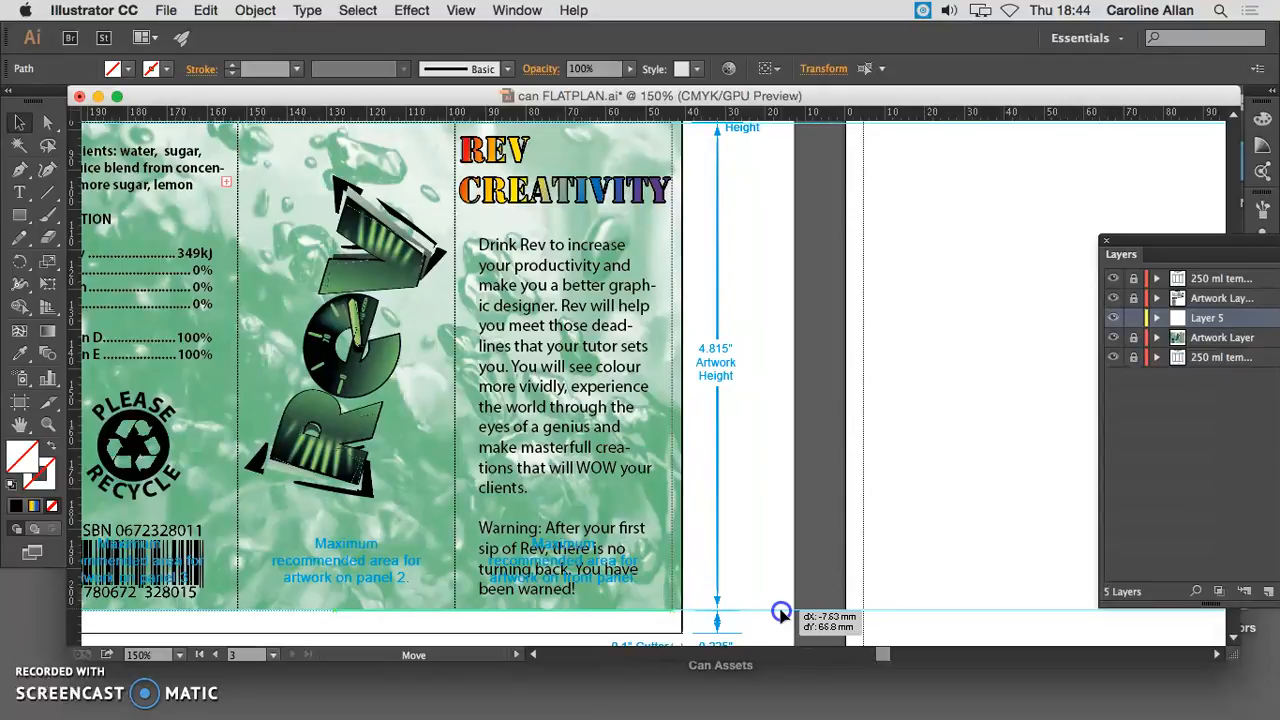
drag(781, 611, 780, 609)
key(Down)
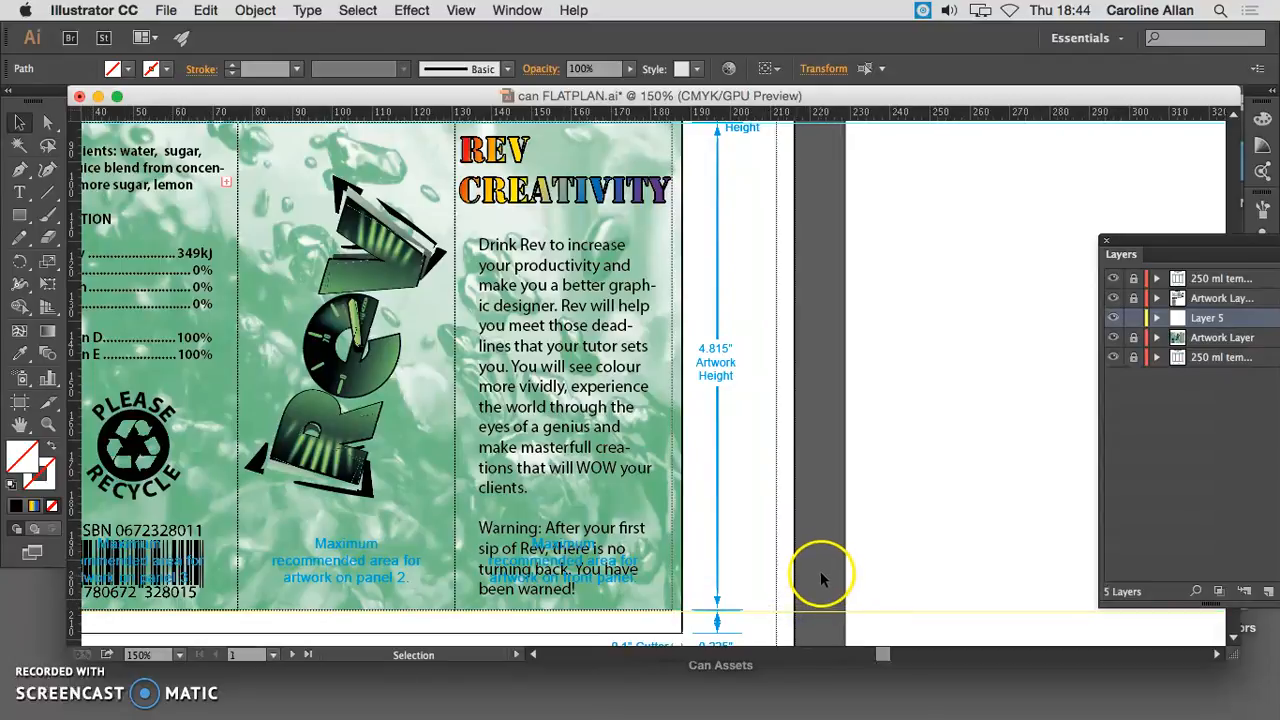
click(515, 9)
mouse_move(462, 10)
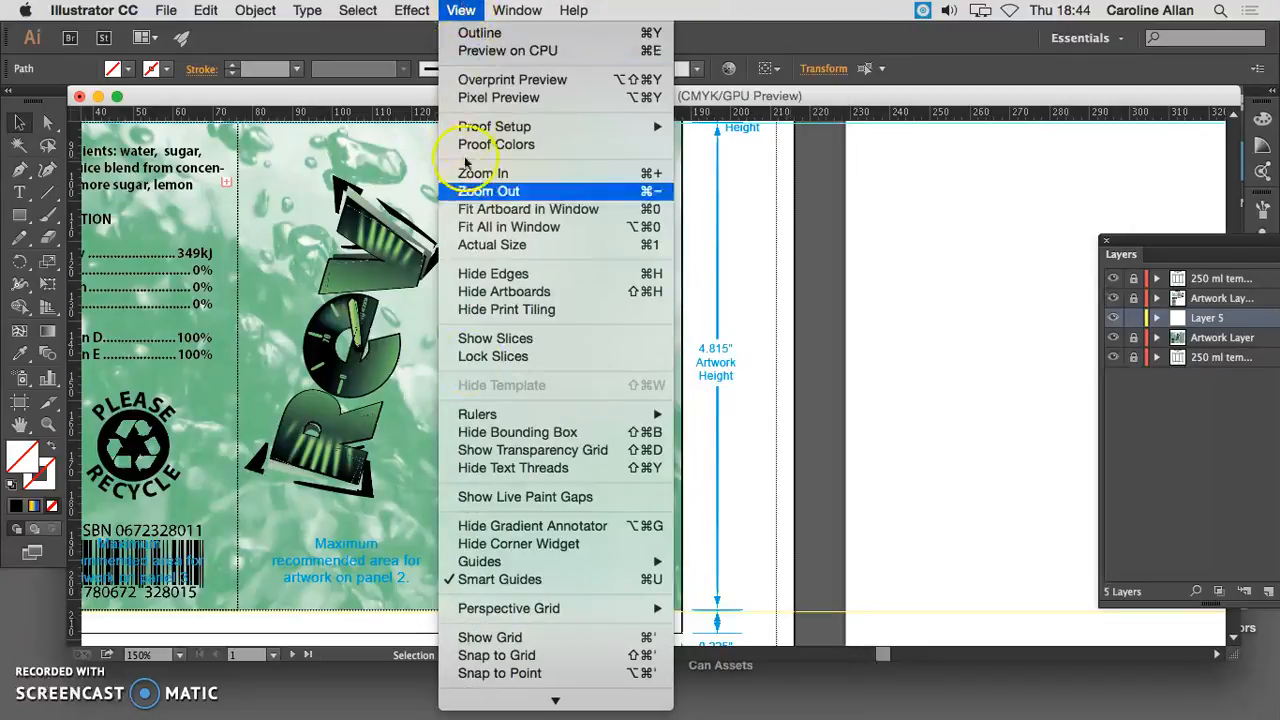
mouse_move(497, 562)
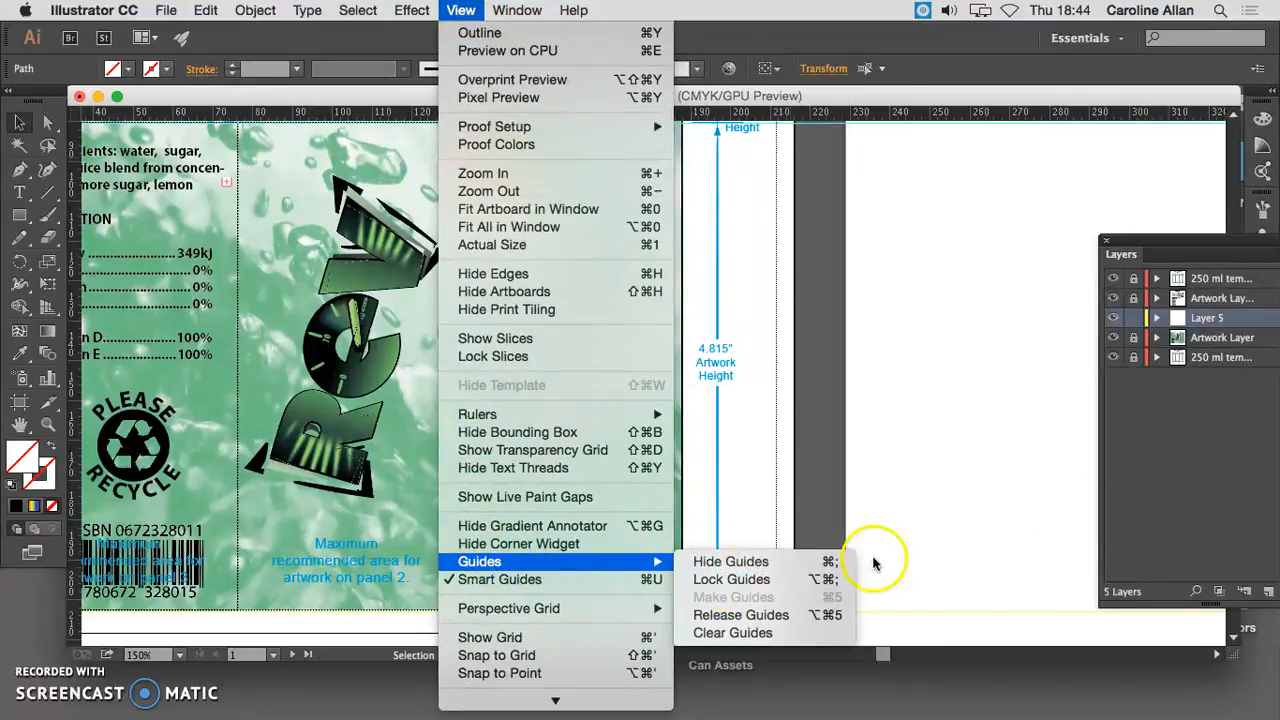
click(1183, 437)
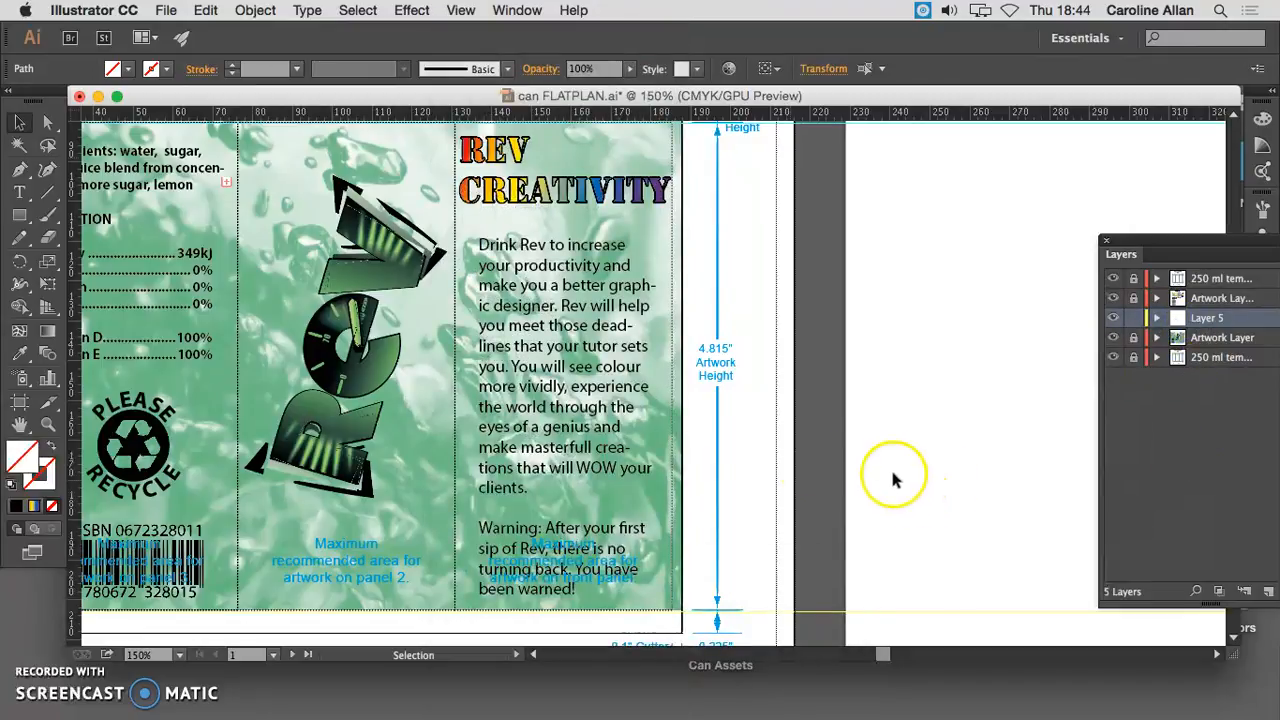
- Add a horizontal guide at the bottom of the can's base and a vertical guide just inside the new artboard's left edge
scroll(800, 518, down, 2)
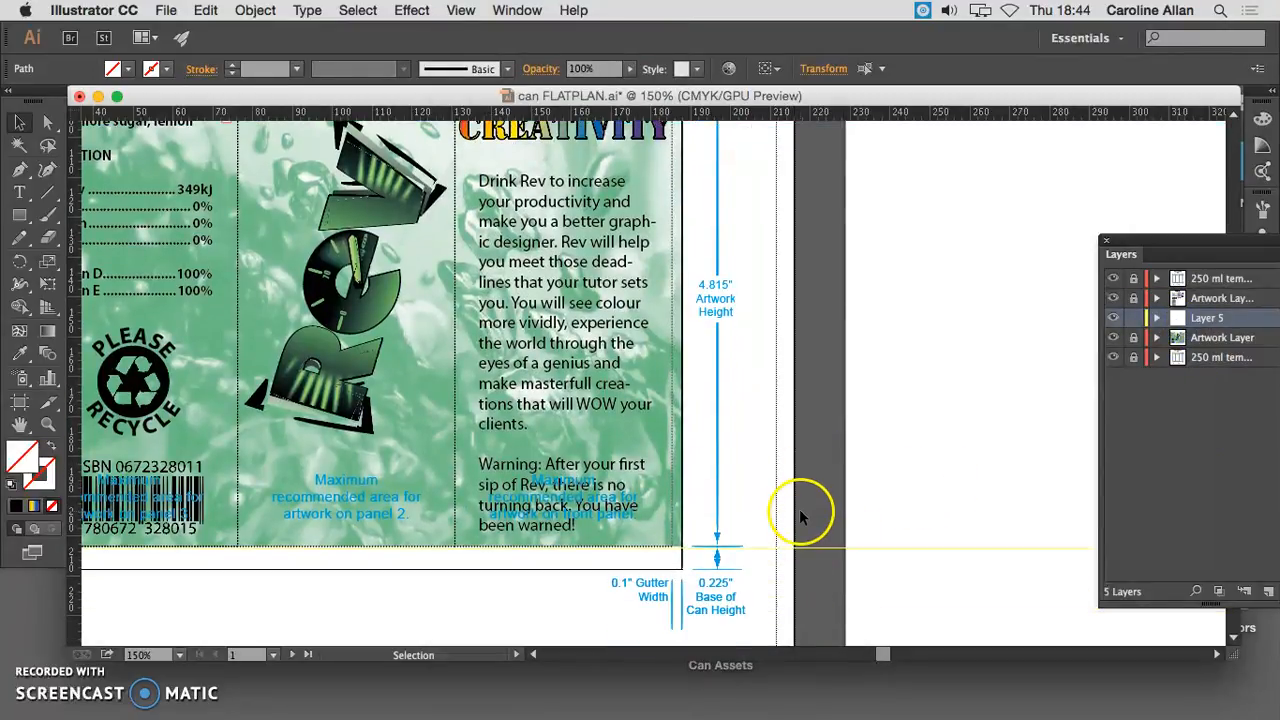
drag(806, 110, 757, 565)
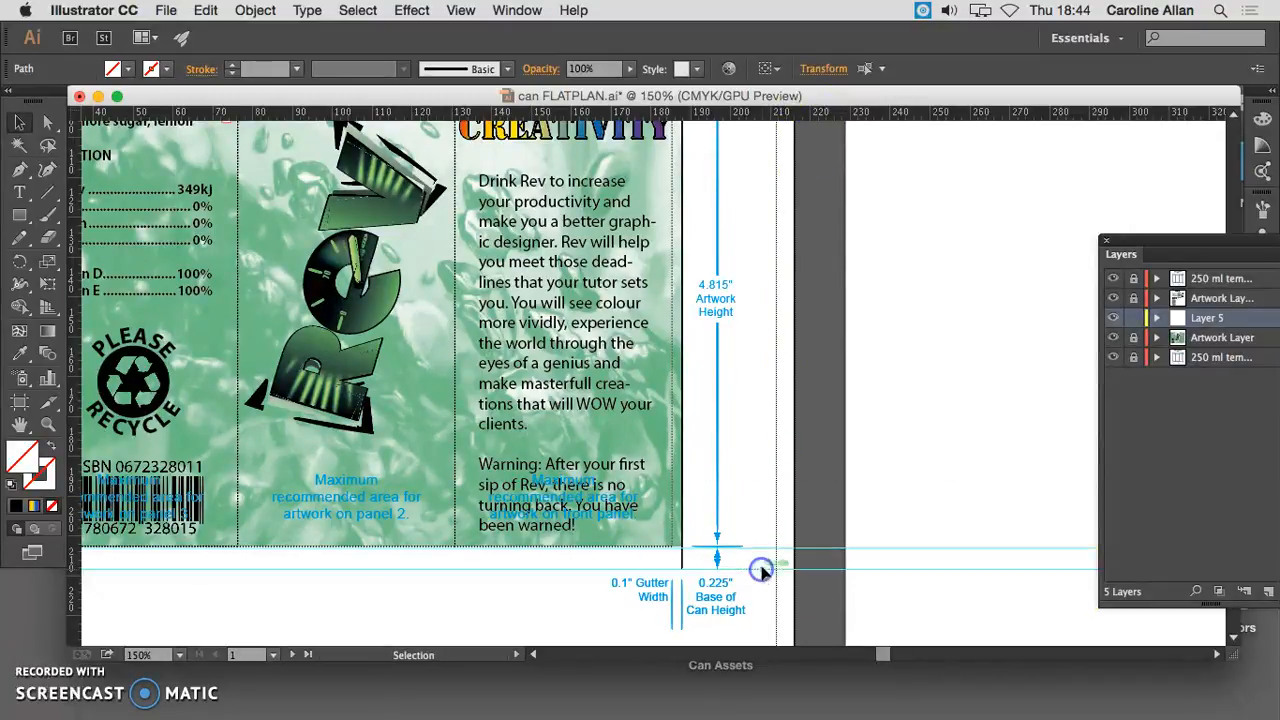
scroll(906, 303, up, 1)
scroll(906, 303, up, 2)
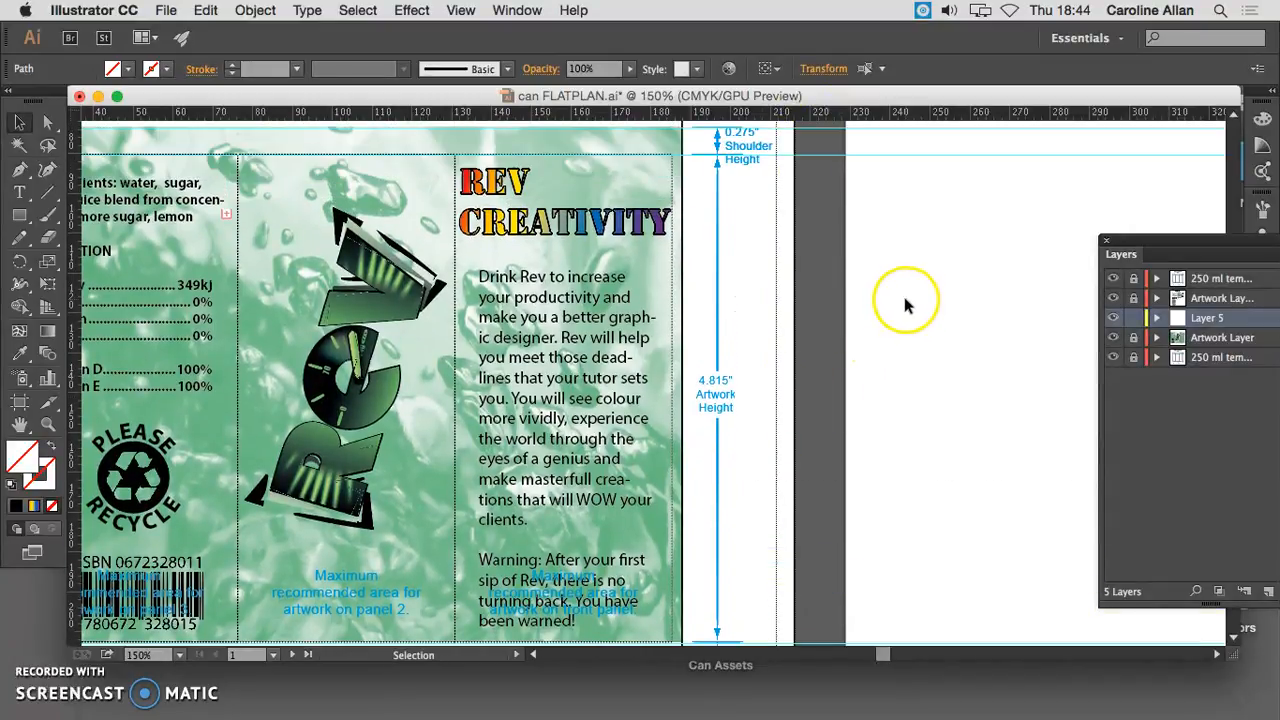
drag(70, 282, 903, 281)
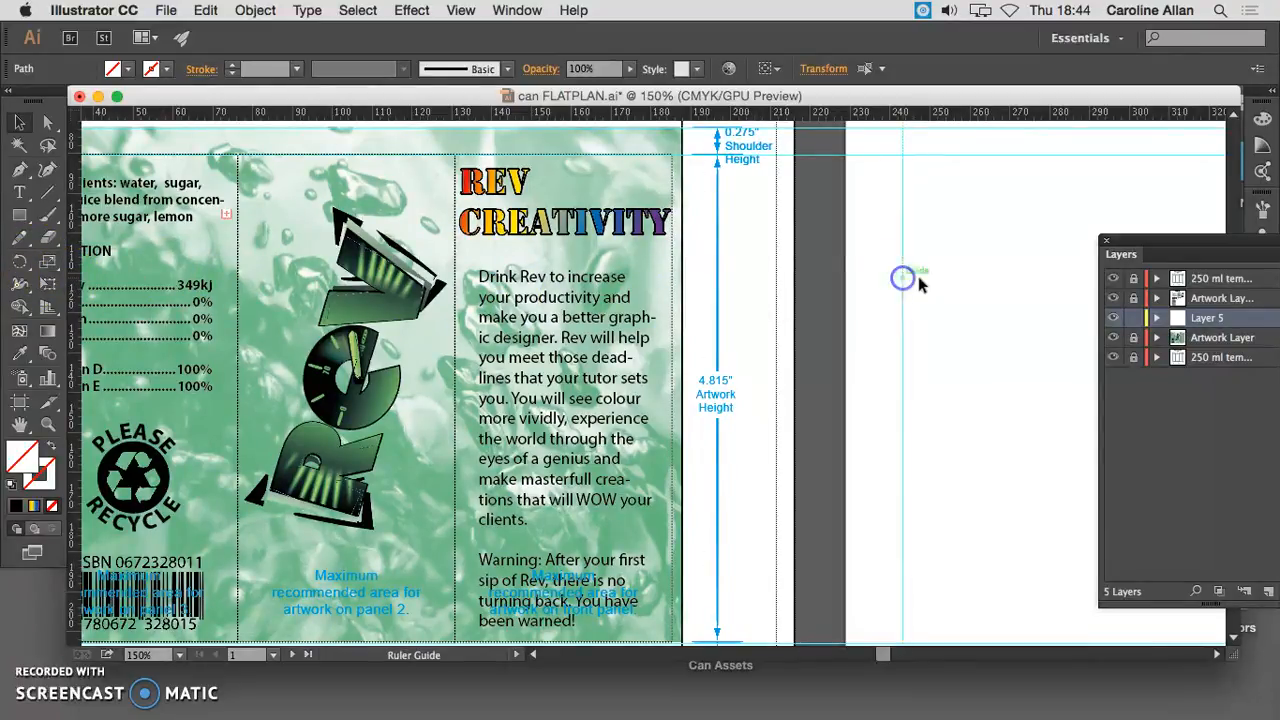
scroll(944, 276, right, 2)
scroll(903, 286, up, 2)
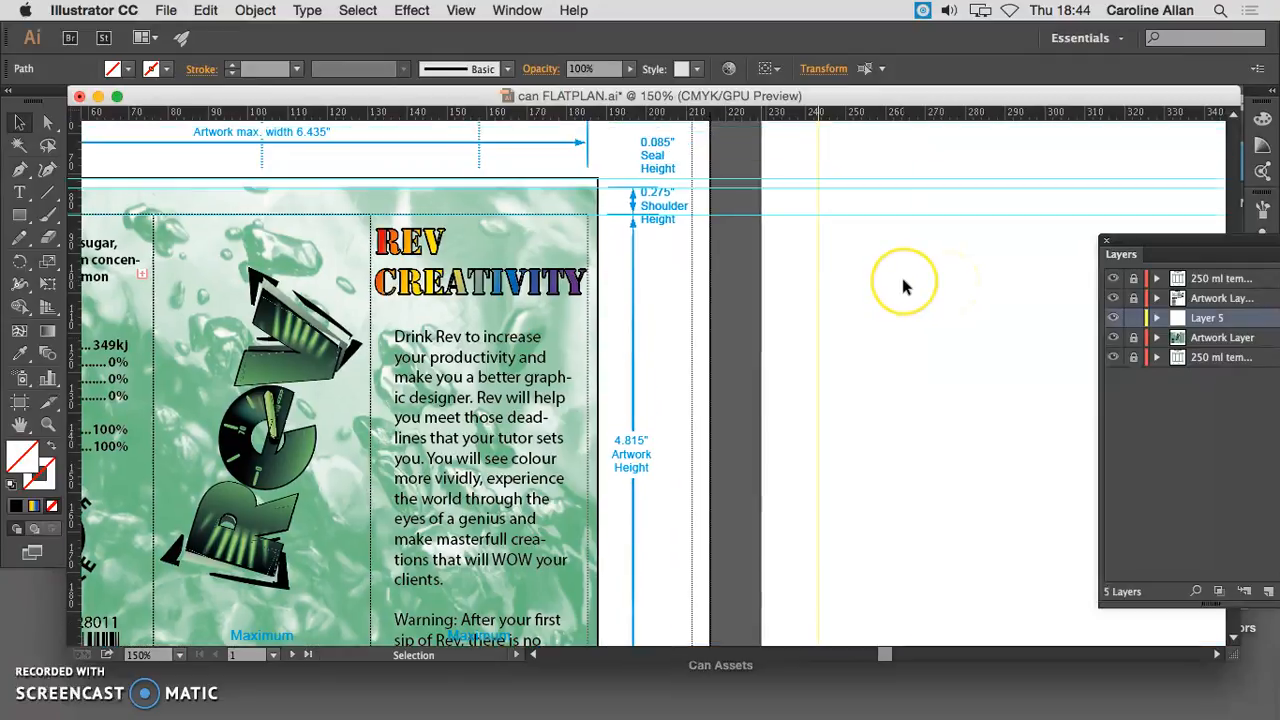
scroll(903, 287, up, 1)
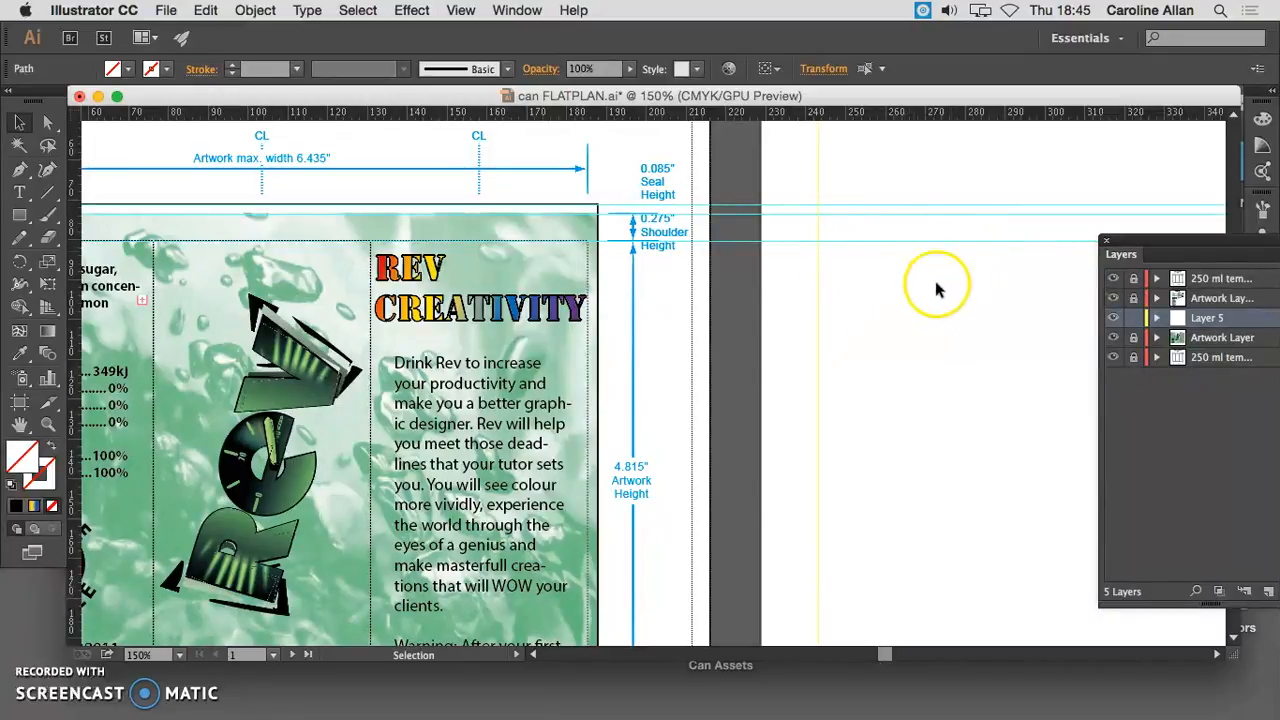
- Change the general measurement units to inches in the preferences
drag(1130, 244, 397, 380)
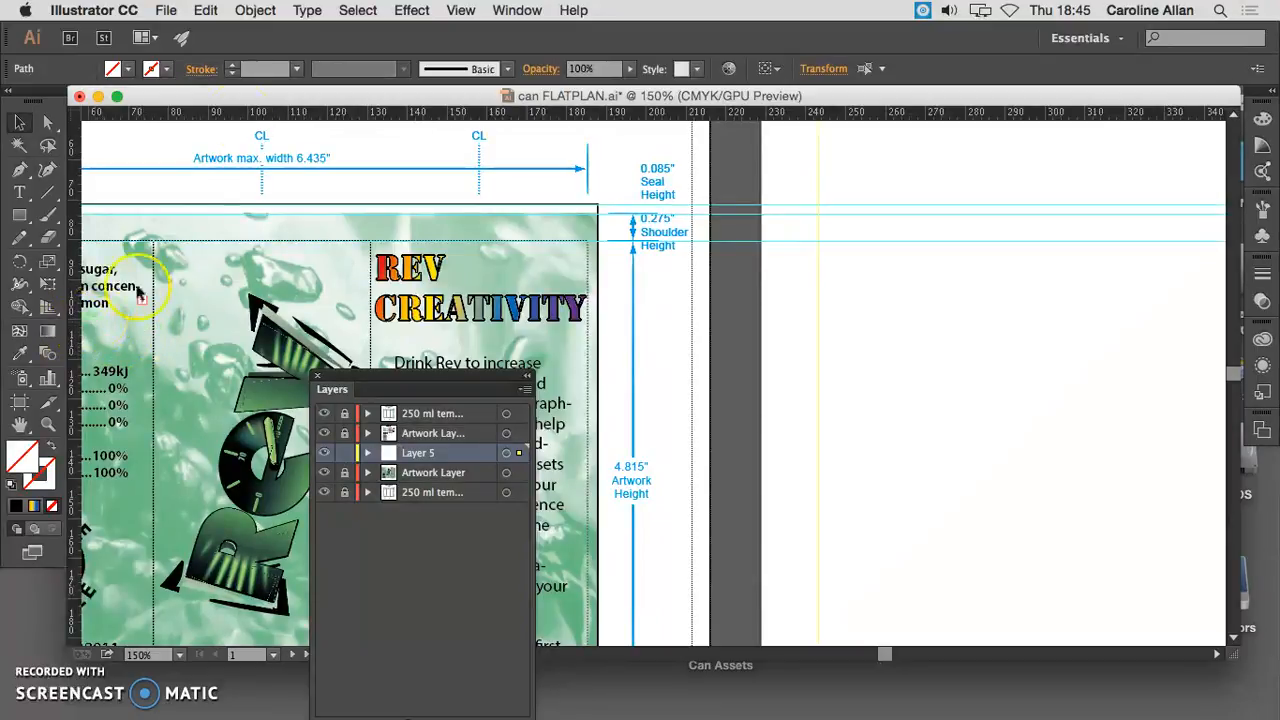
click(94, 10)
mouse_move(117, 66)
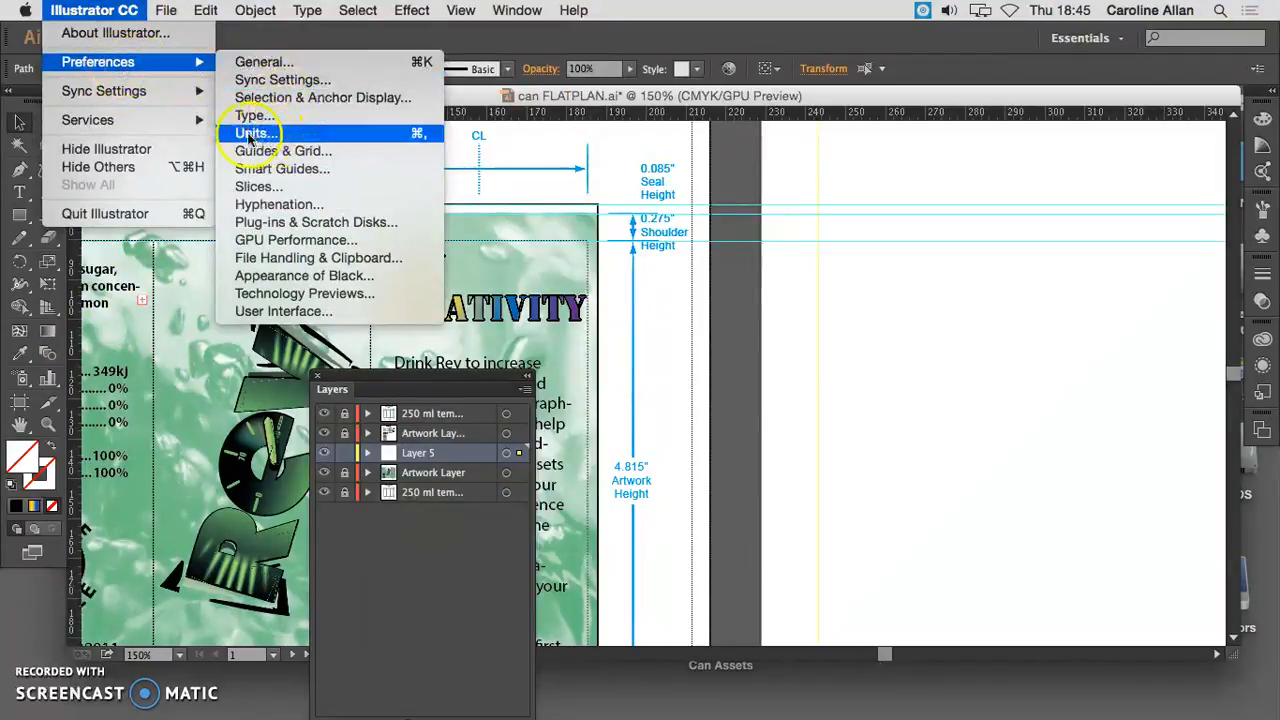
click(305, 135)
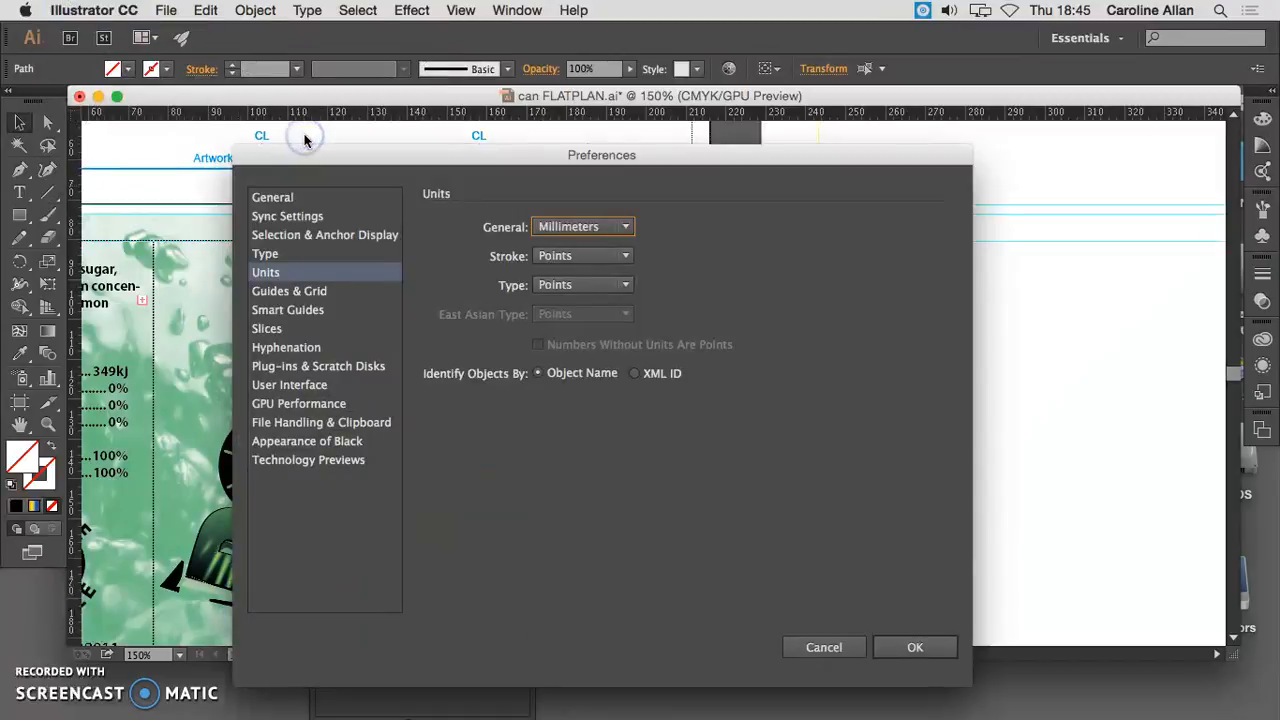
click(585, 227)
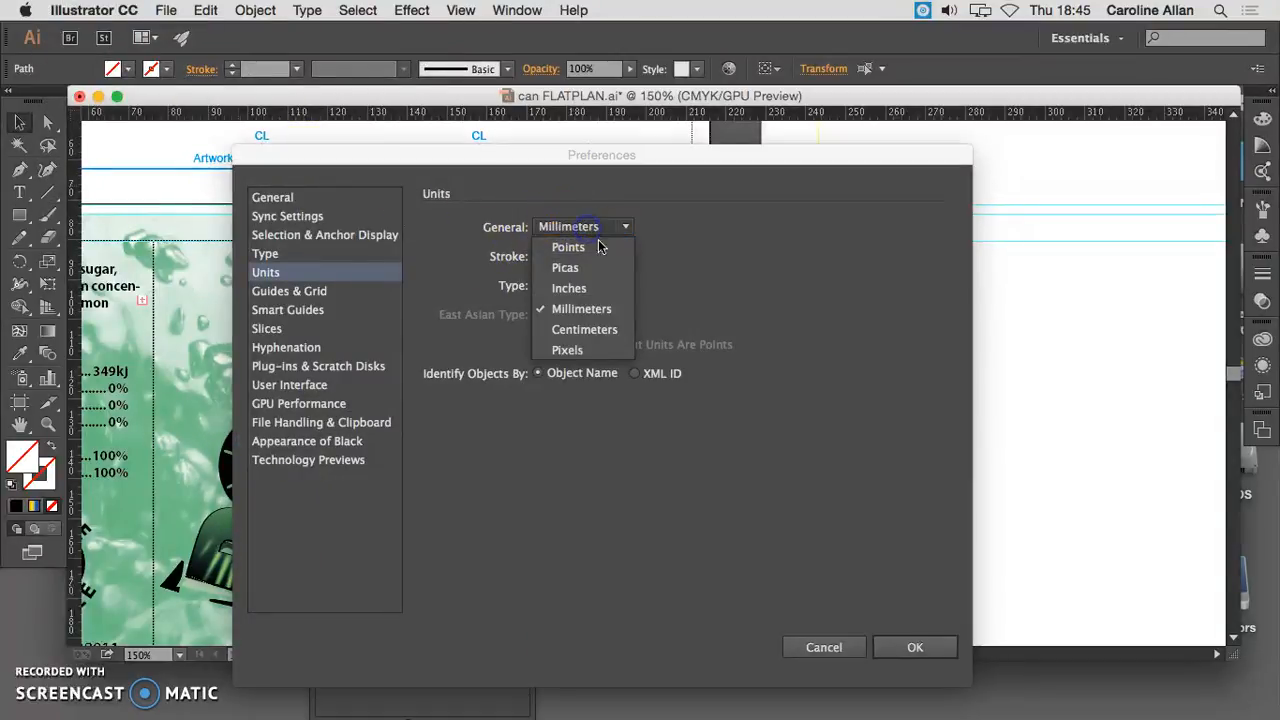
click(600, 290)
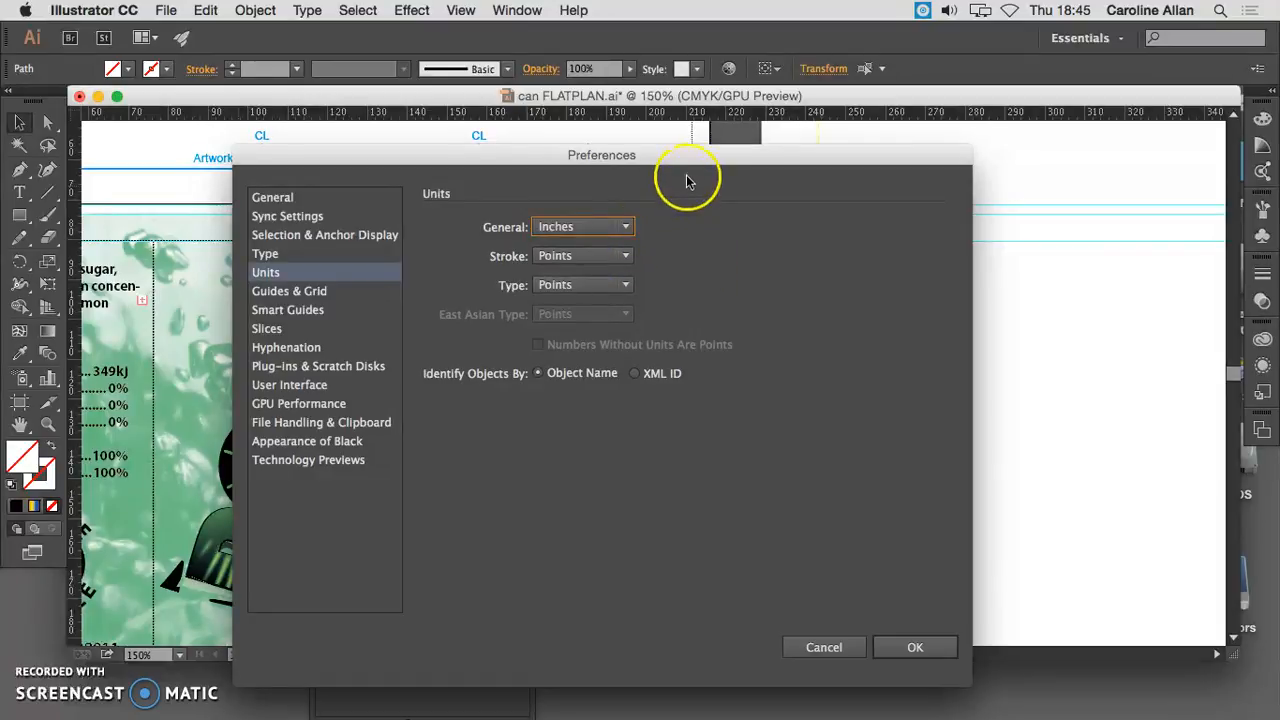
drag(712, 163, 688, 160)
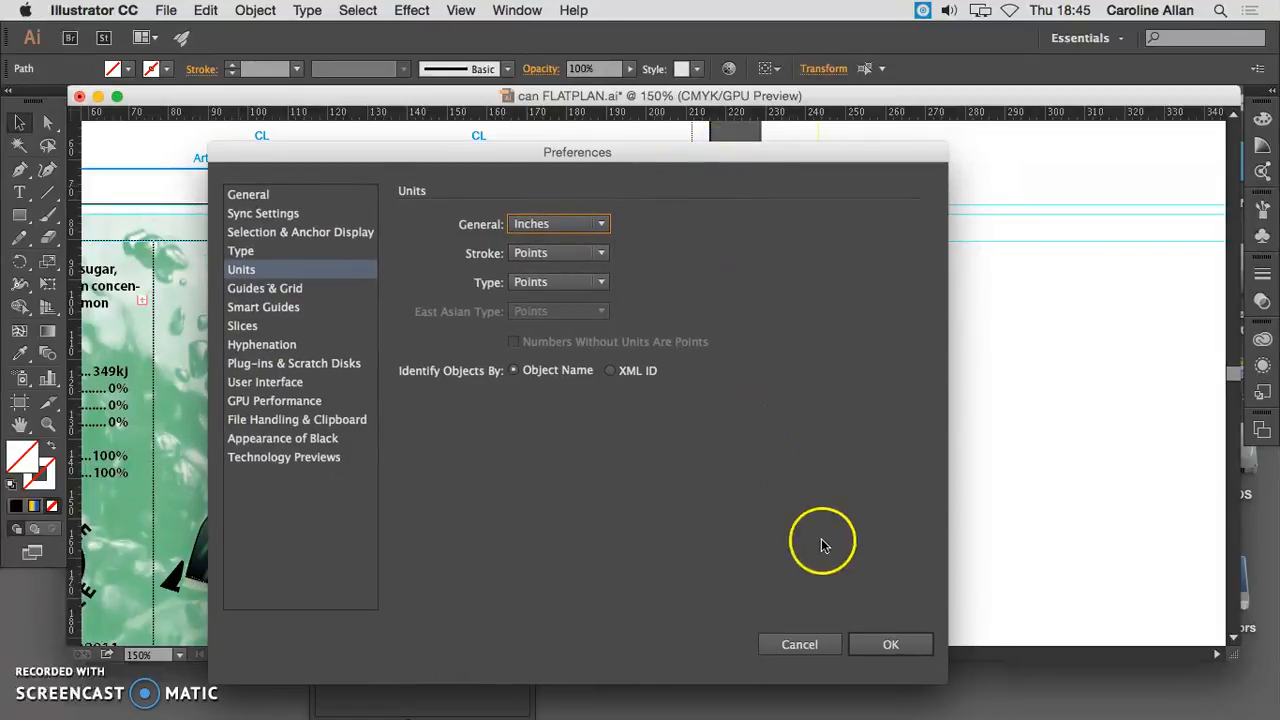
click(888, 646)
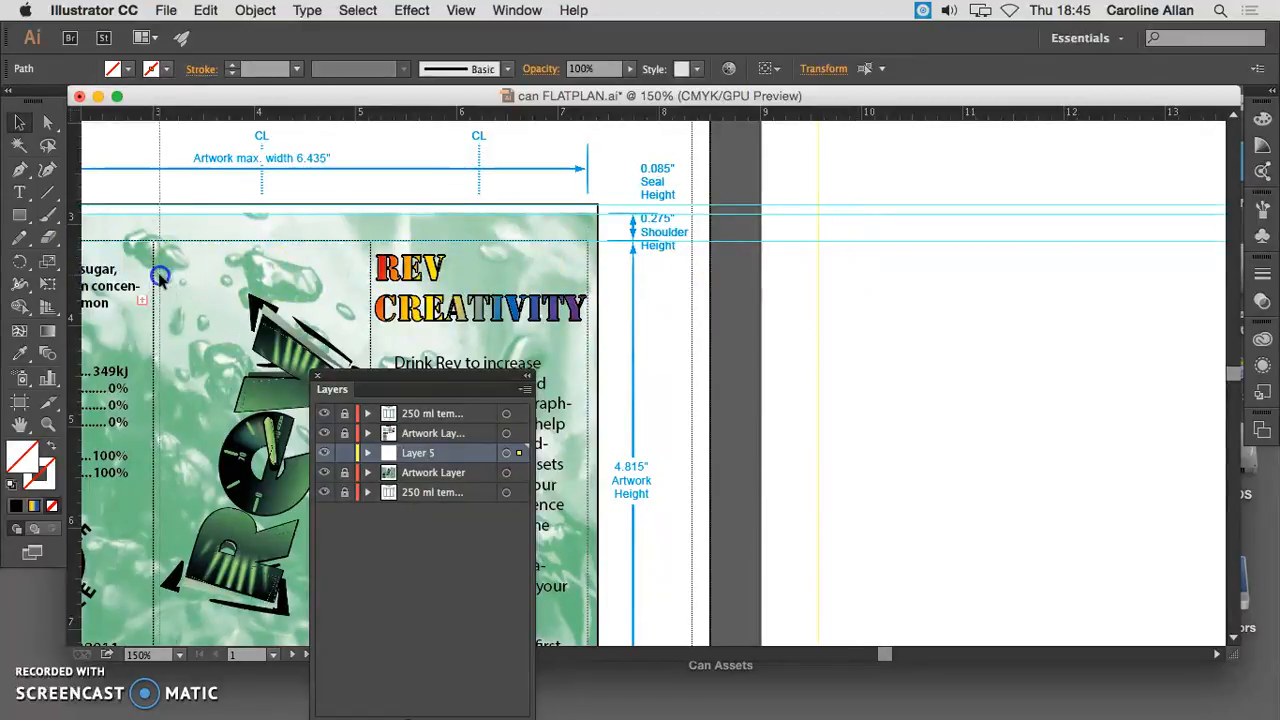
- Set the ruler origin where the vertical guide on the new artboard crosses the topmost horizontal guide
scroll(107, 283, left, 3)
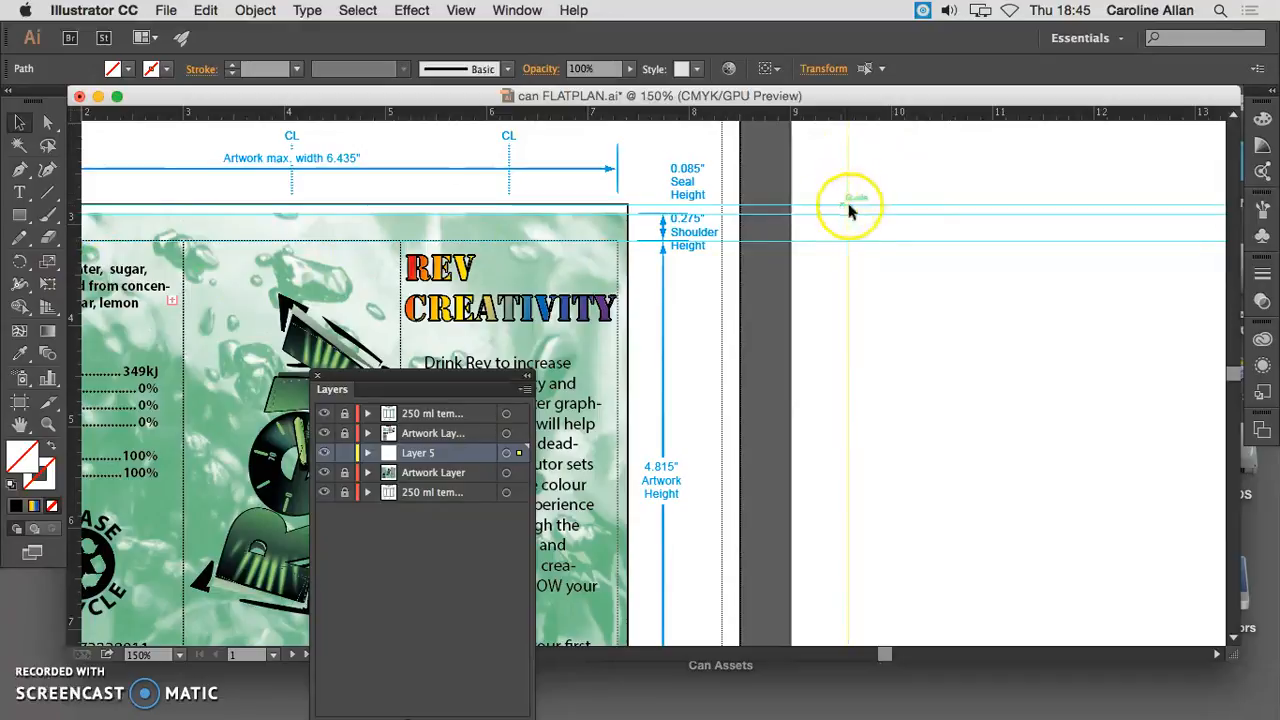
drag(76, 113, 848, 204)
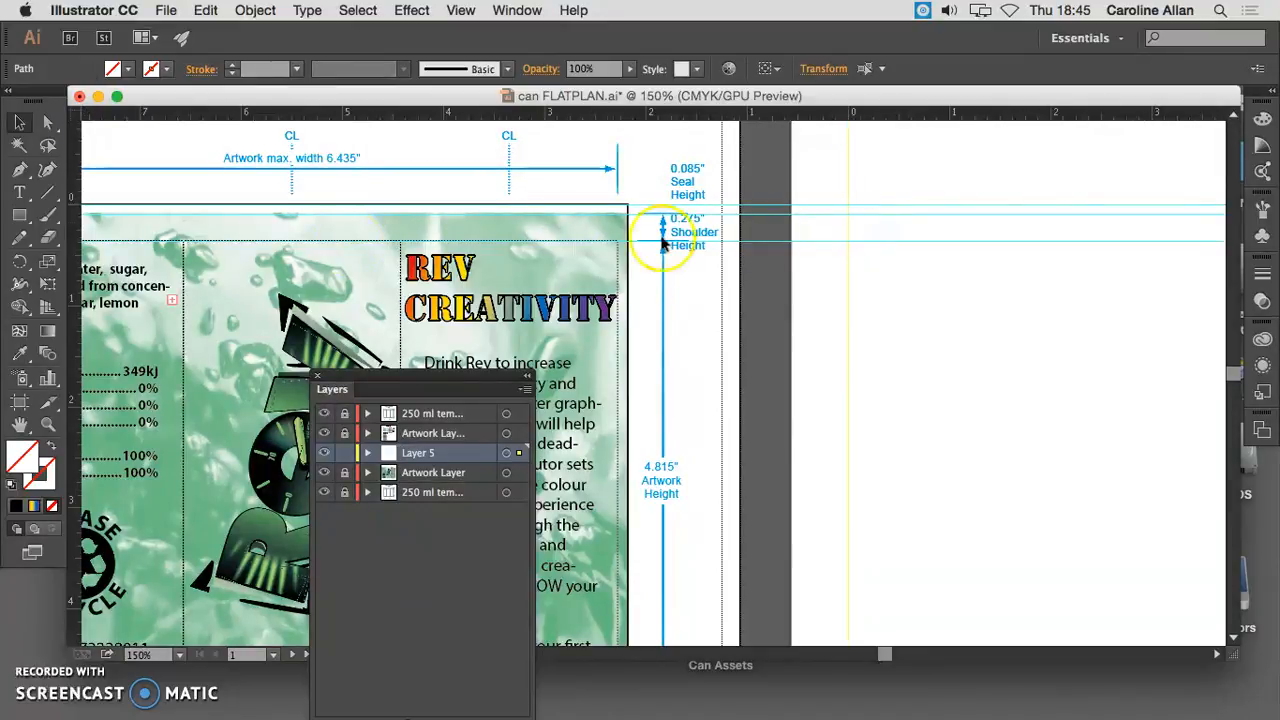
- Add a second vertical guide on the new artboard and set its X position to 1.041 in
drag(250, 236, 929, 240)
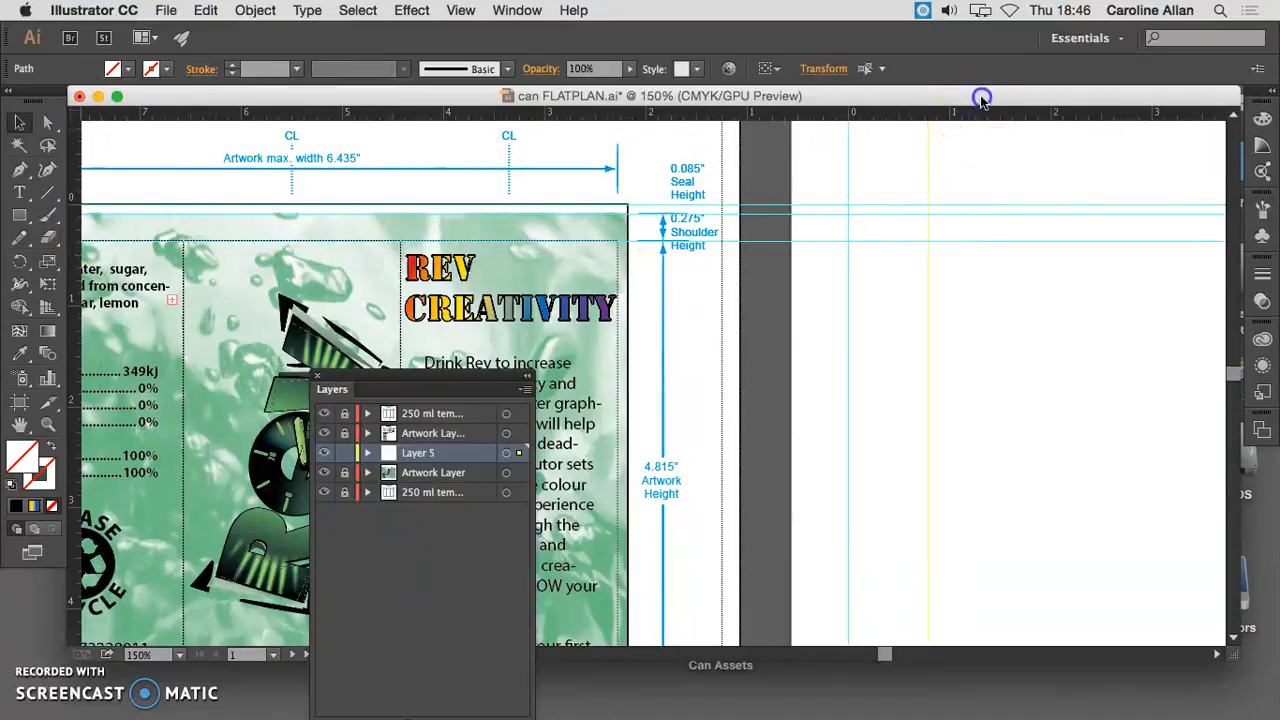
drag(980, 96, 859, 96)
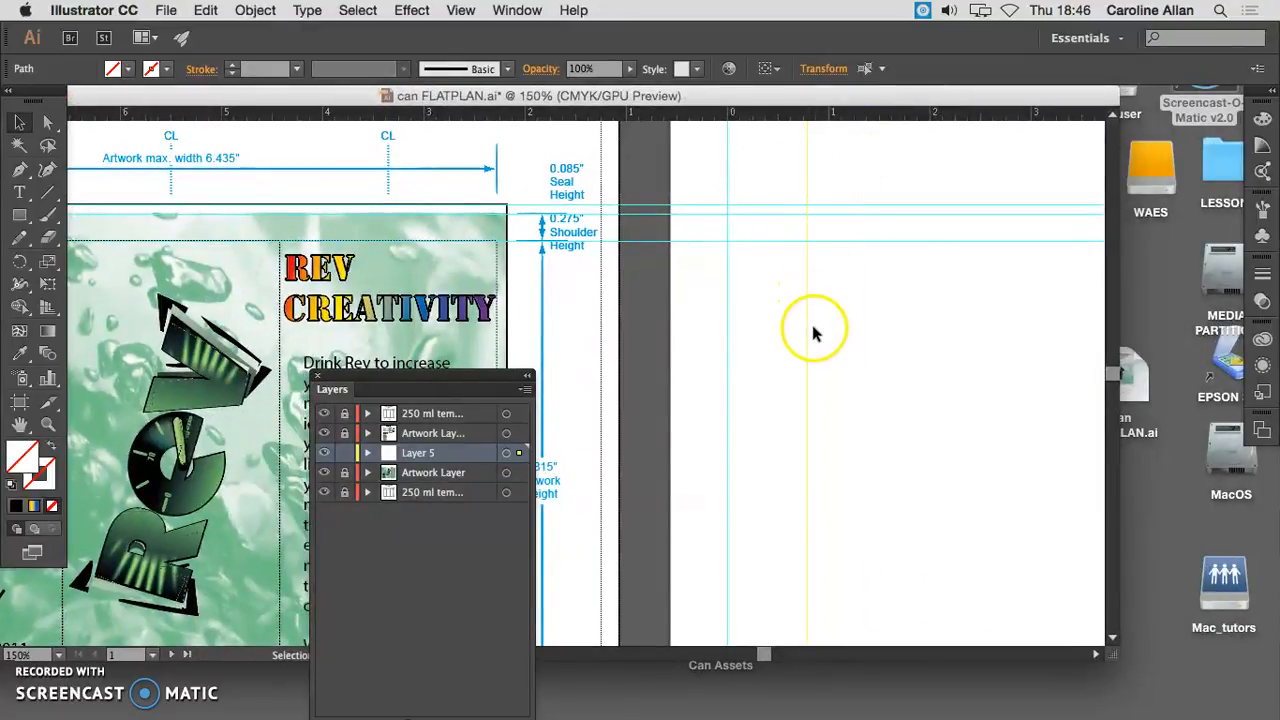
click(815, 72)
click(697, 100)
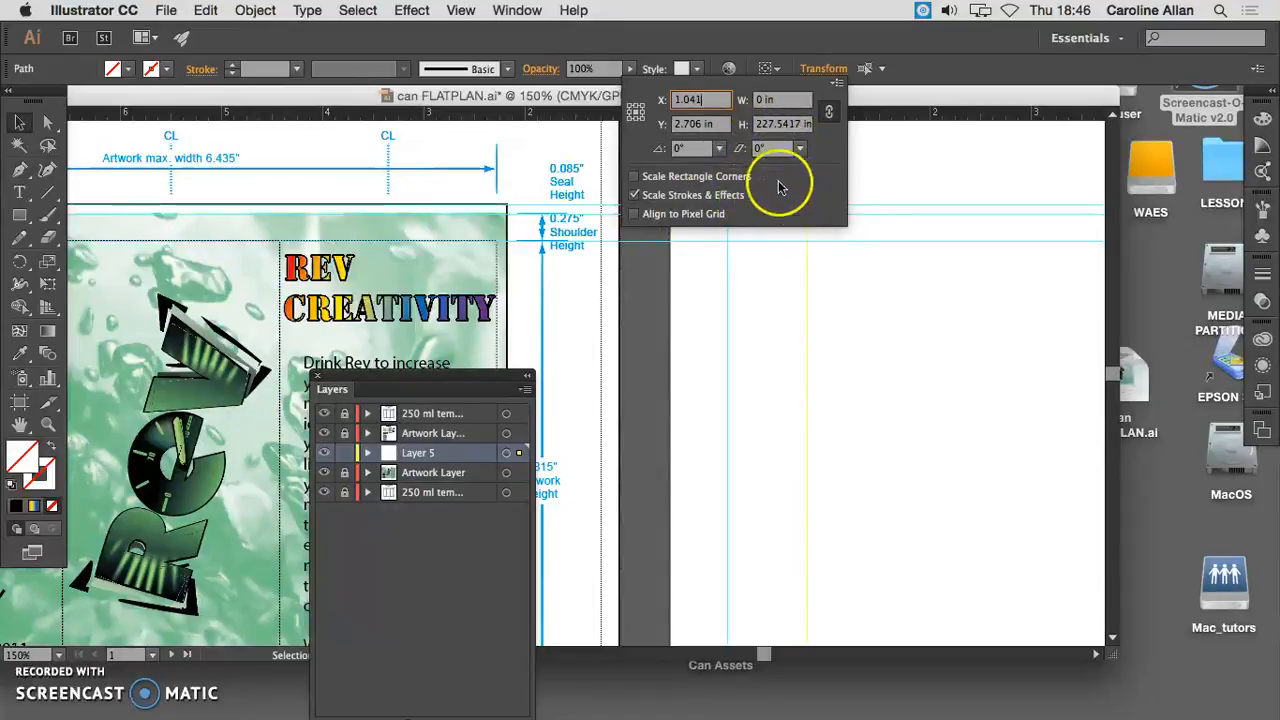
click(697, 123)
click(866, 266)
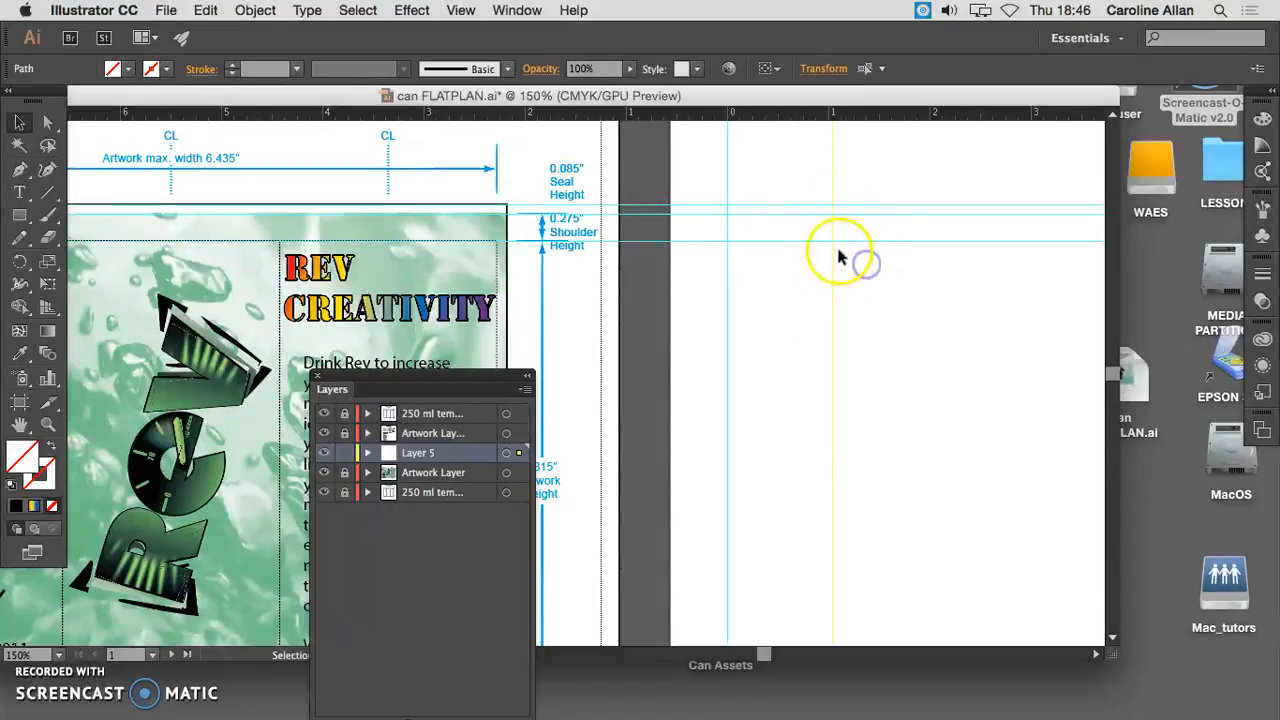
click(874, 443)
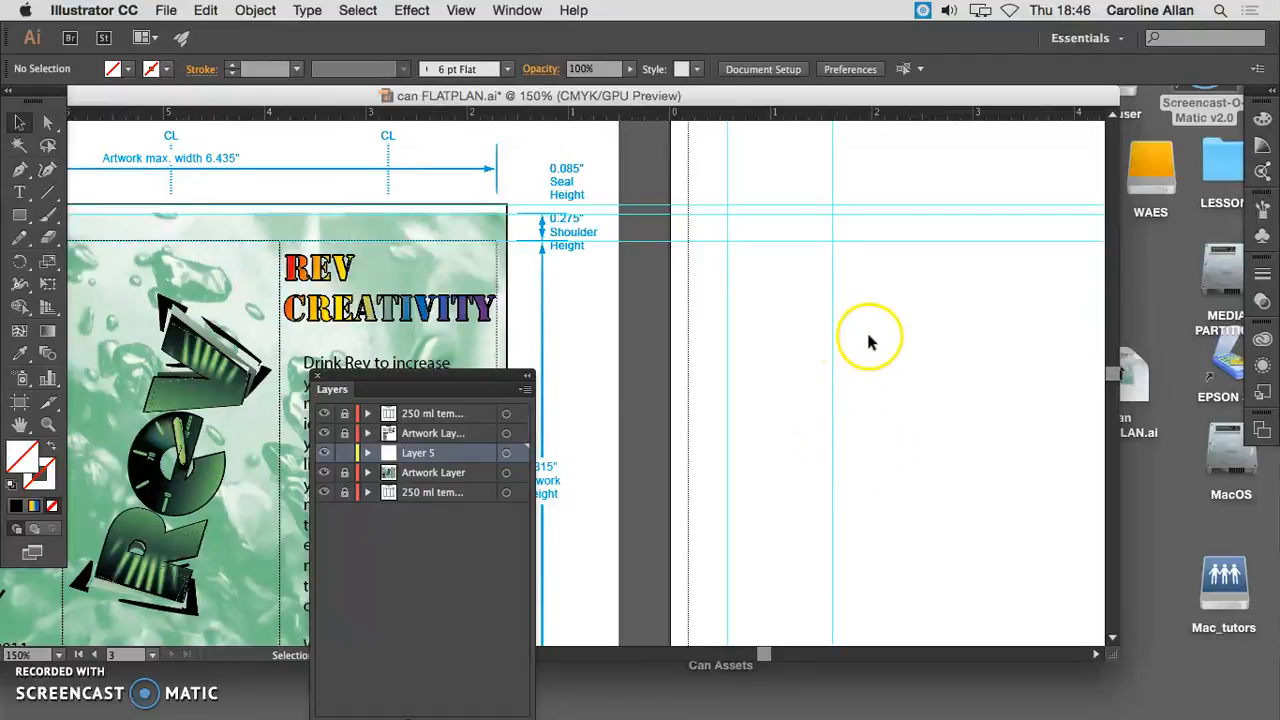
- Rename the guides' layer as GUIDES and create a new layer above it for the can drawing
click(19, 169)
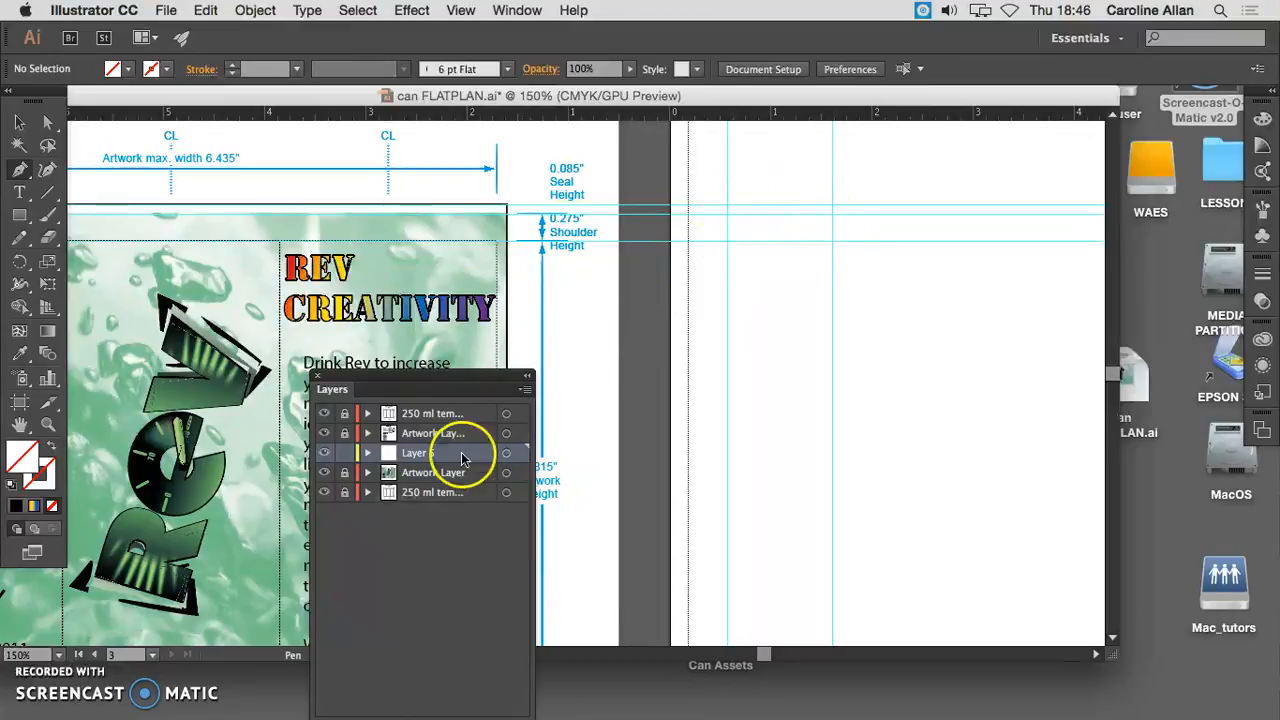
double_click(425, 452)
text(GUIDES)
key(Return)
drag(450, 380, 462, 431)
click(467, 610)
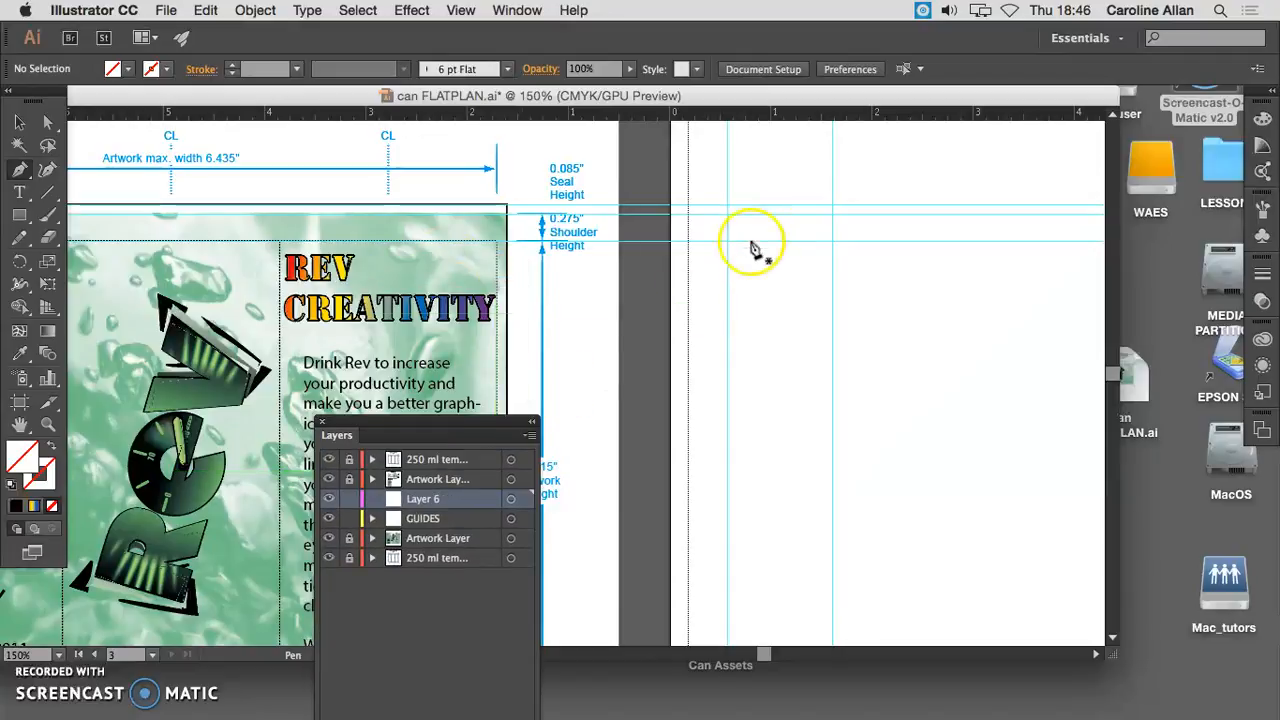
- With the Pen tool, draw the half-can's top edge about 1.04 in long between the vertical guides, then the seal notch and shoulder on the left
click(832, 206)
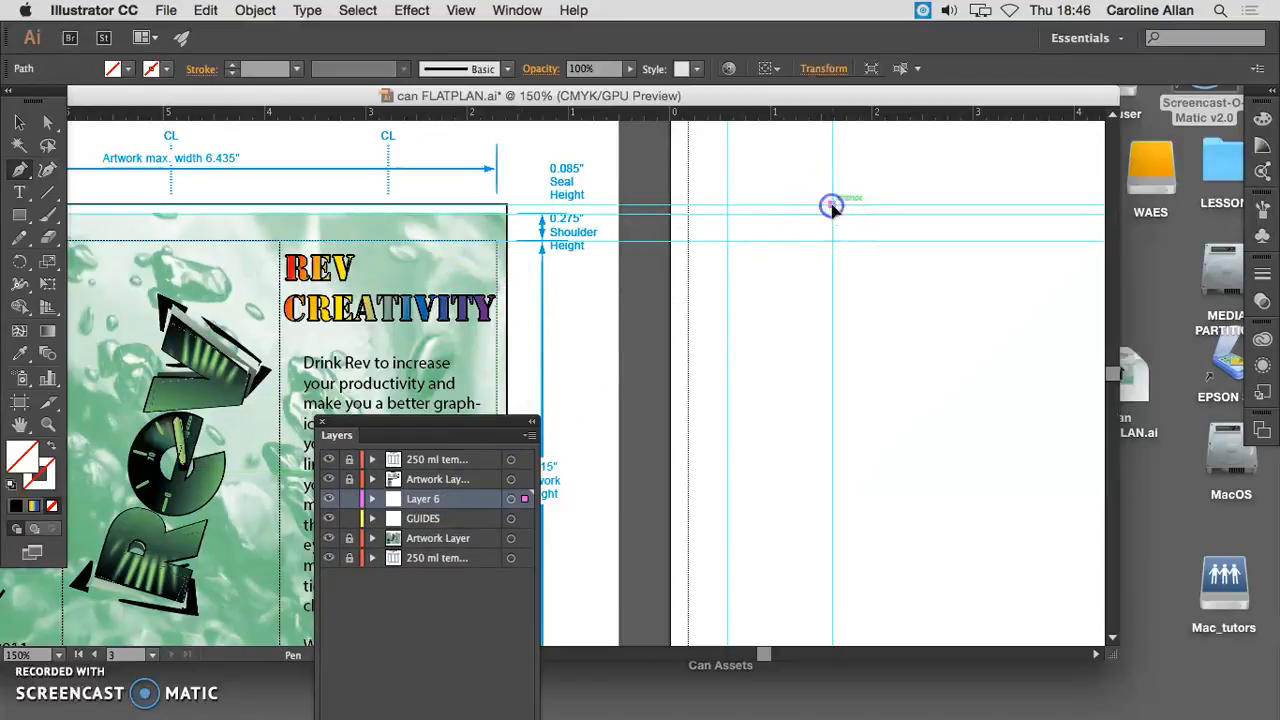
click(728, 206)
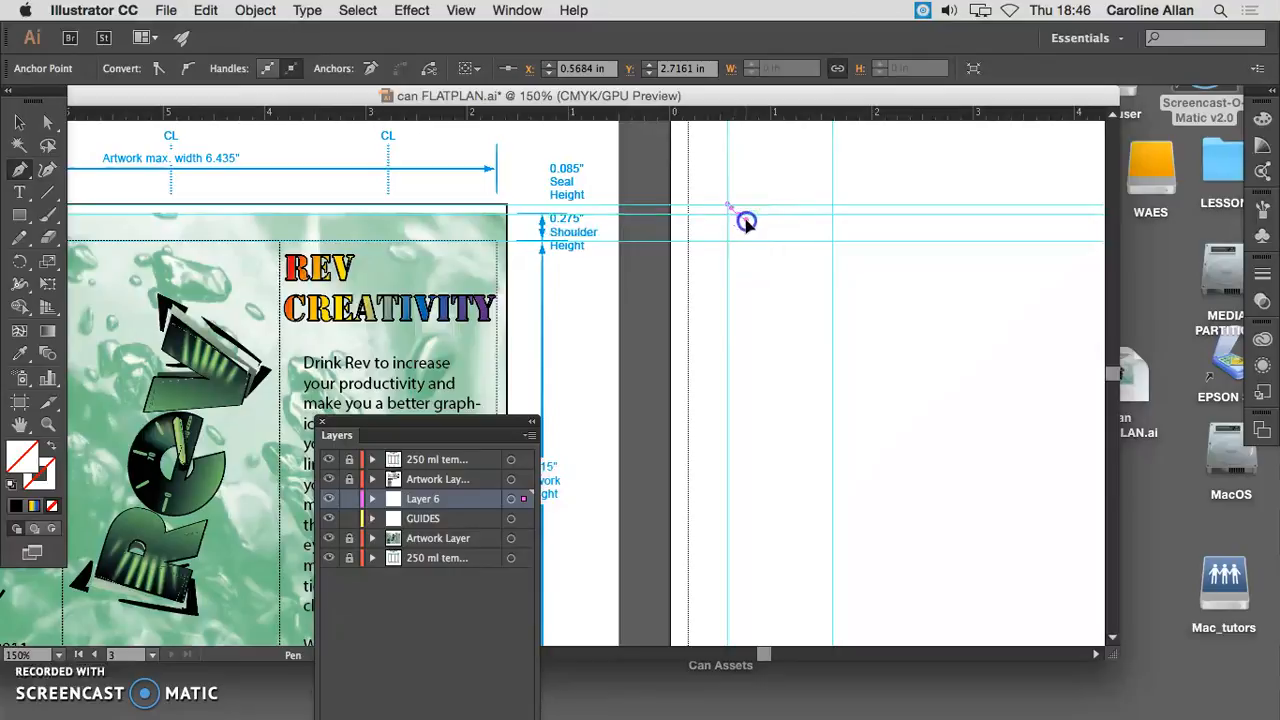
mouse_move(749, 220)
mouse_down()
mouse_move(729, 257)
mouse_move(742, 232)
mouse_move(748, 243)
mouse_move(734, 213)
mouse_up()
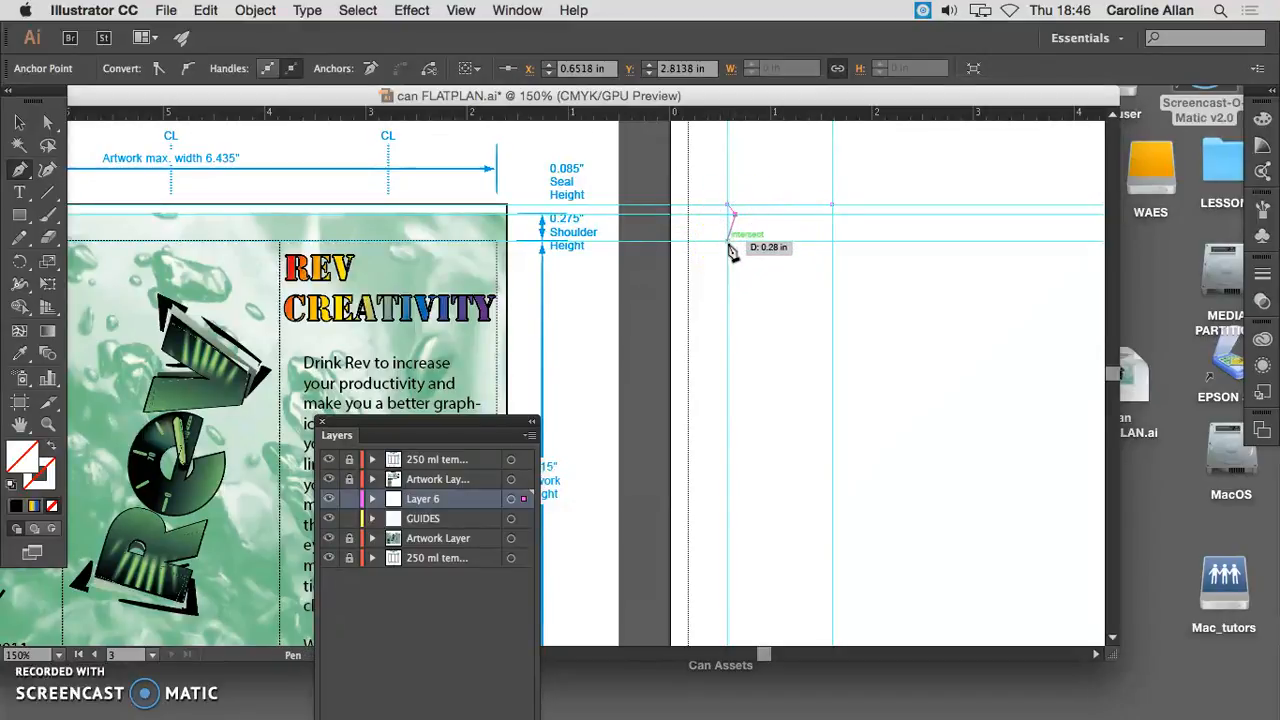
click(738, 221)
drag(740, 219, 733, 250)
click(728, 243)
- Continue the outline straight down about 4.83 in to the artwork-height guide, then curve it inward to the base guide
scroll(722, 360, down, 3)
scroll(725, 367, down, 10)
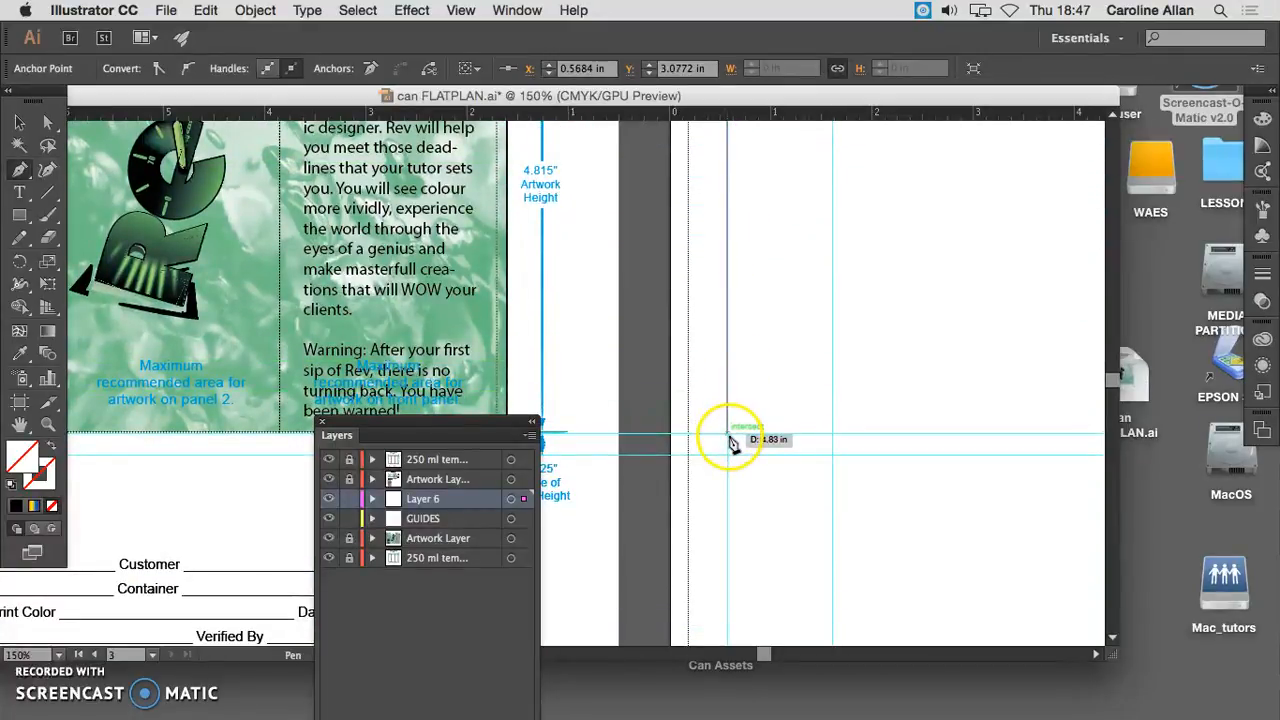
click(729, 438)
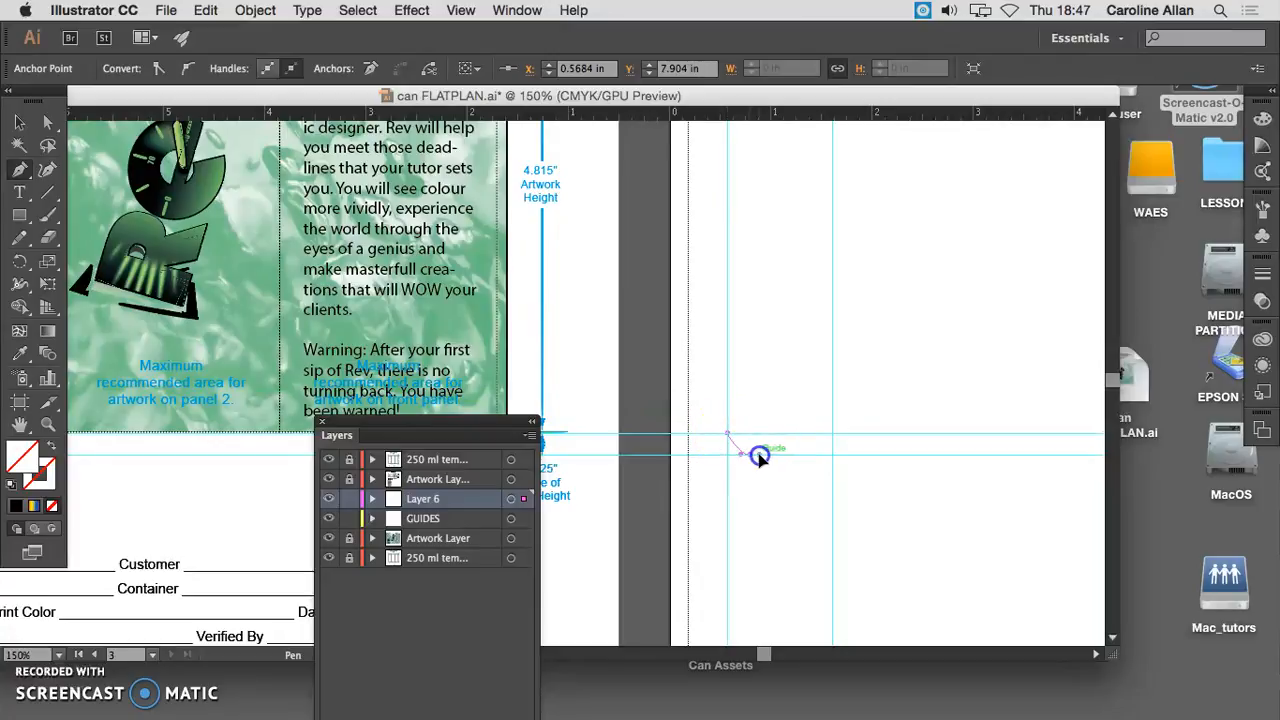
drag(750, 454, 760, 455)
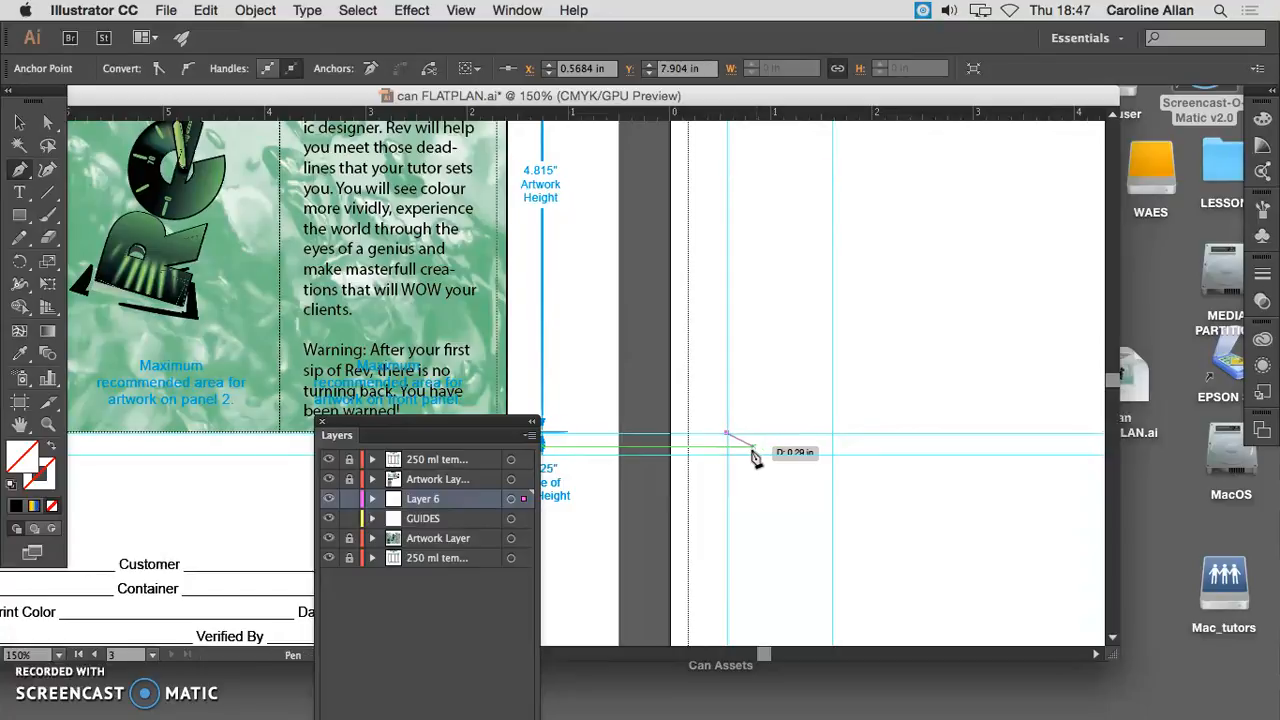
click(753, 457)
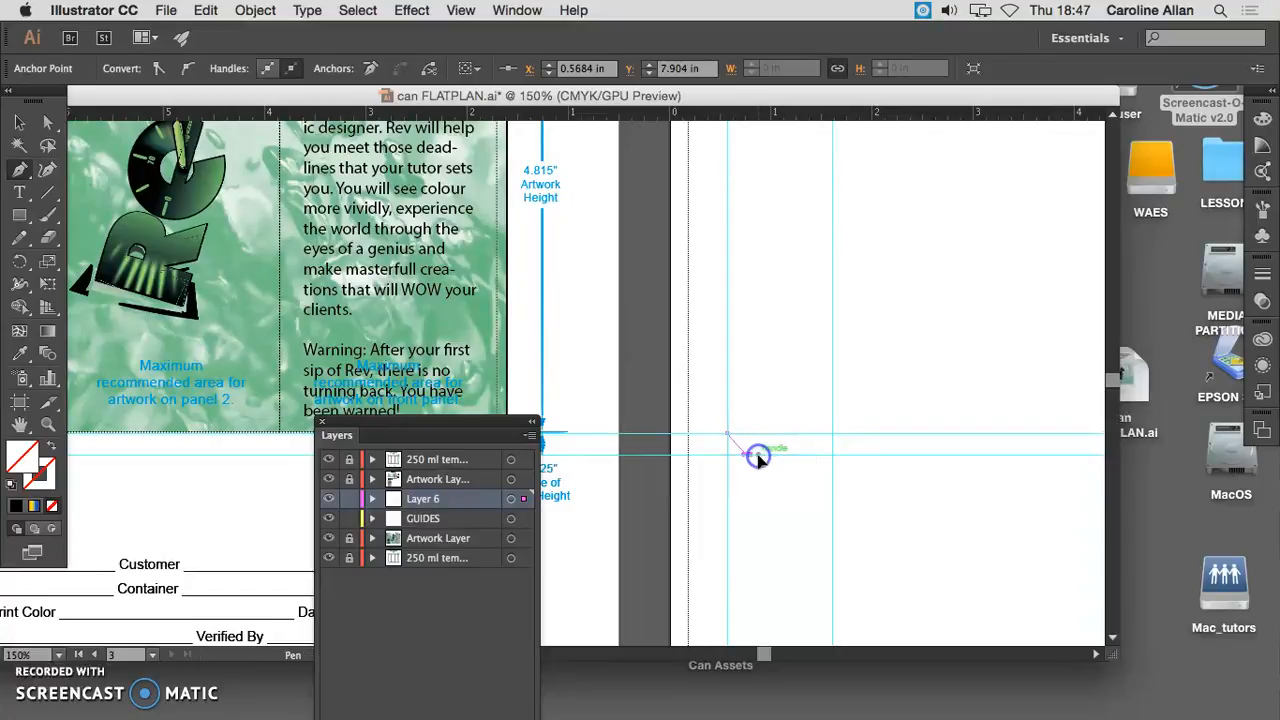
- Draw the flat base edge about 0.81 in long to the second vertical guide and end the path, leaving its centre side open
click(833, 456)
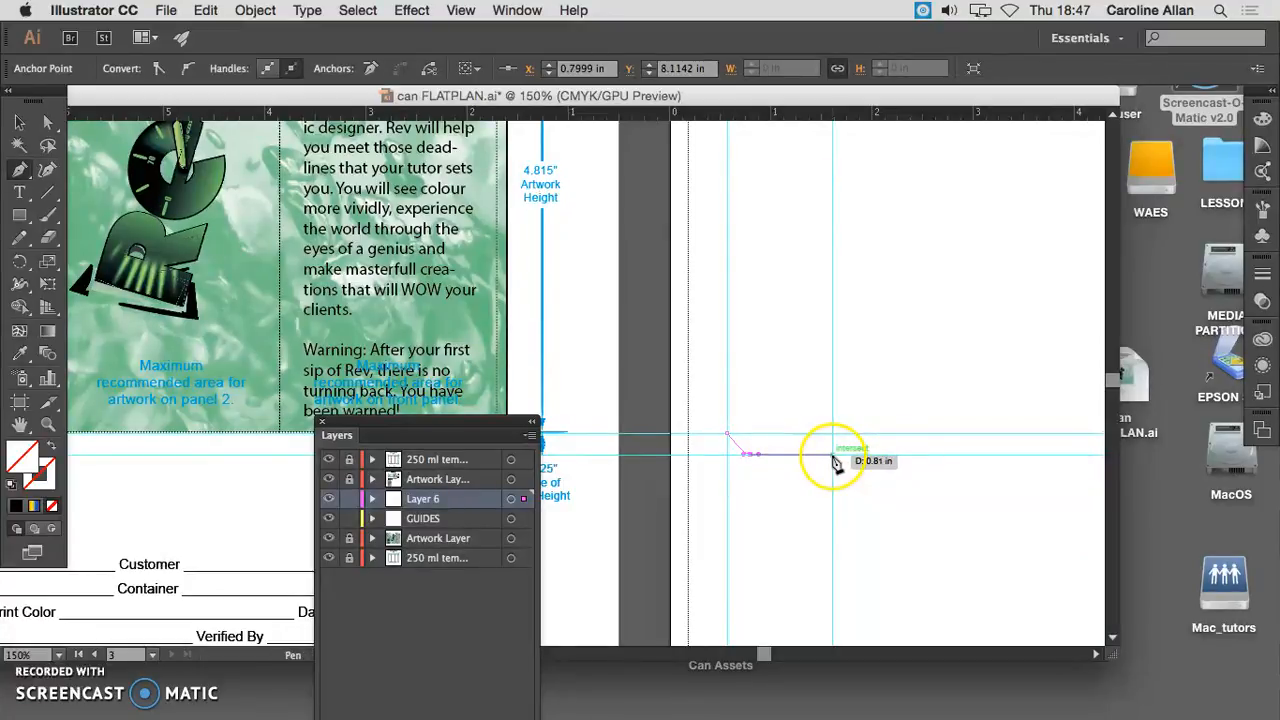
mouse_move(833, 457)
mouse_down()
mouse_move(850, 270)
mouse_move(838, 474)
mouse_up()
scroll(835, 469, up, 1)
click(831, 460)
scroll(835, 469, up, 10)
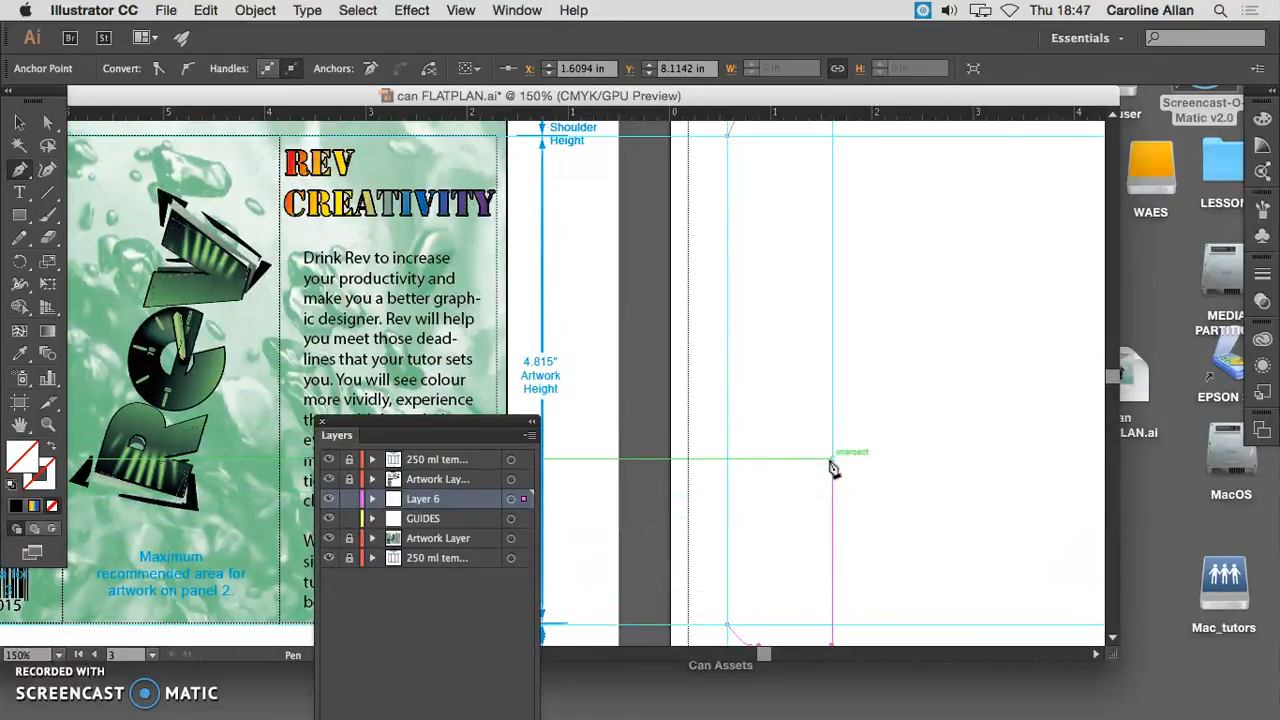
scroll(835, 469, up, 10)
drag(837, 466, 865, 427)
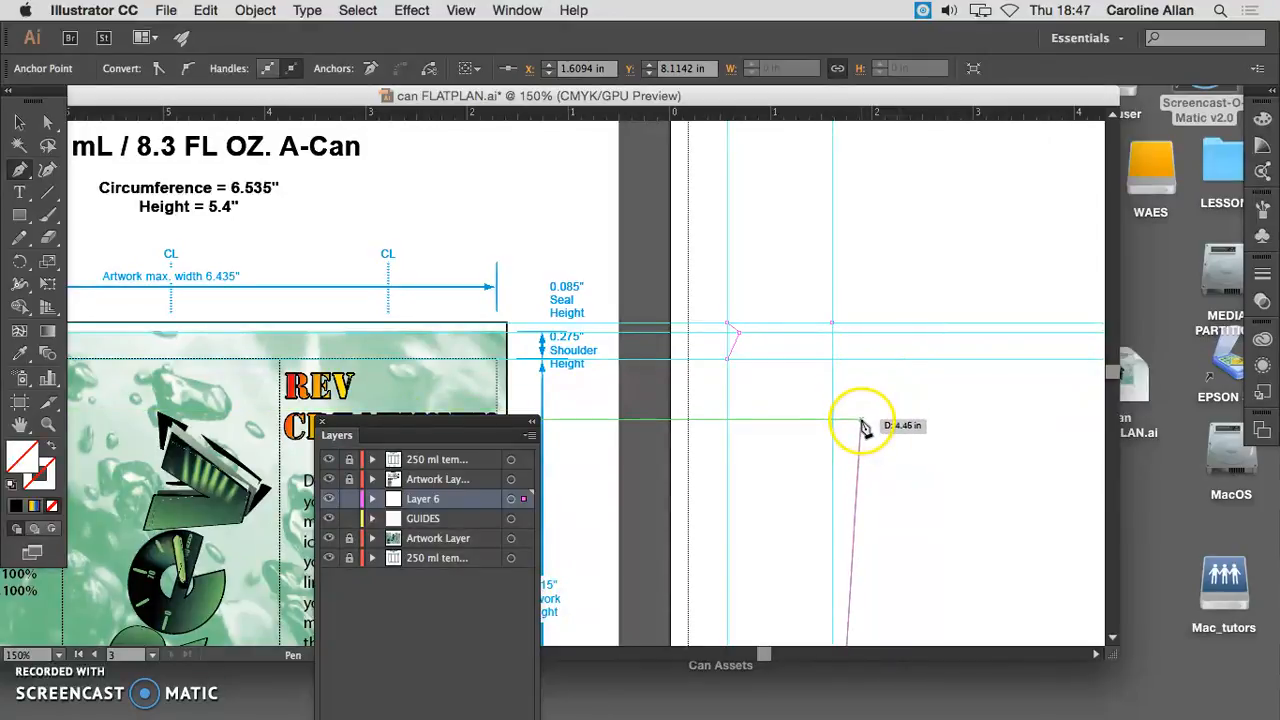
key(Escape)
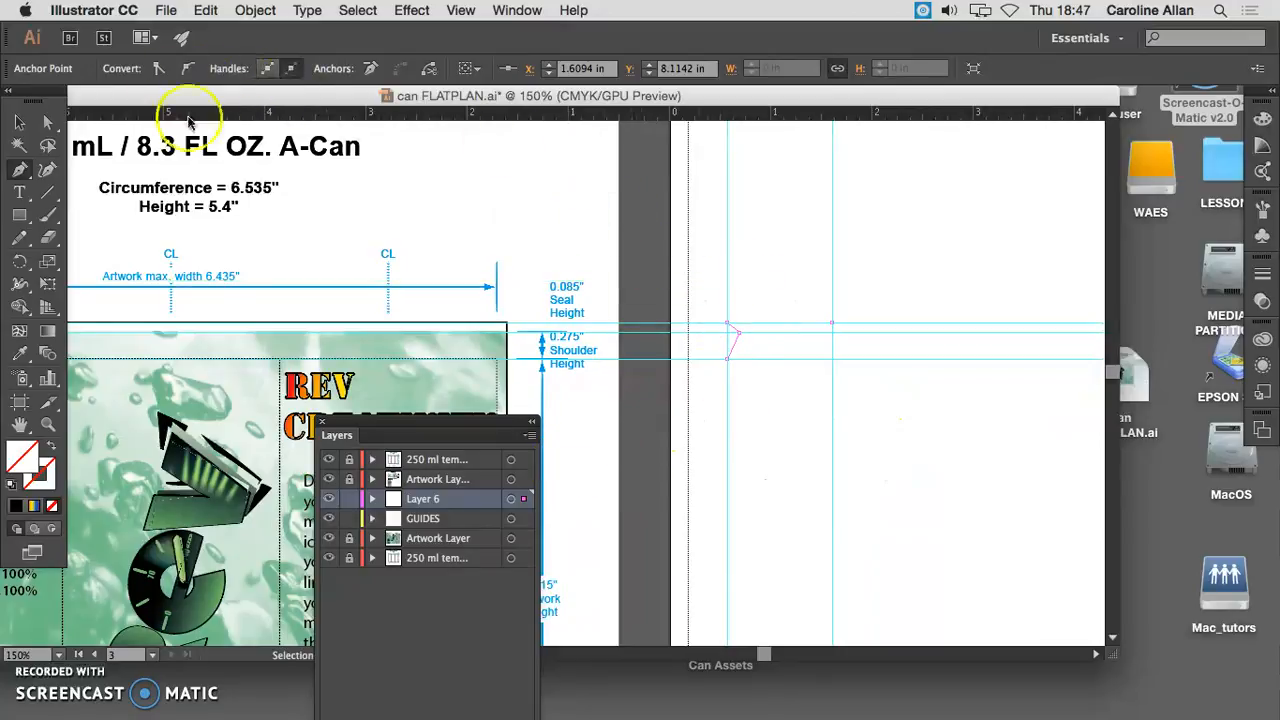
- Select the half-can outline and fill it with a mid-grey swatch, keeping it without a stroke
click(24, 126)
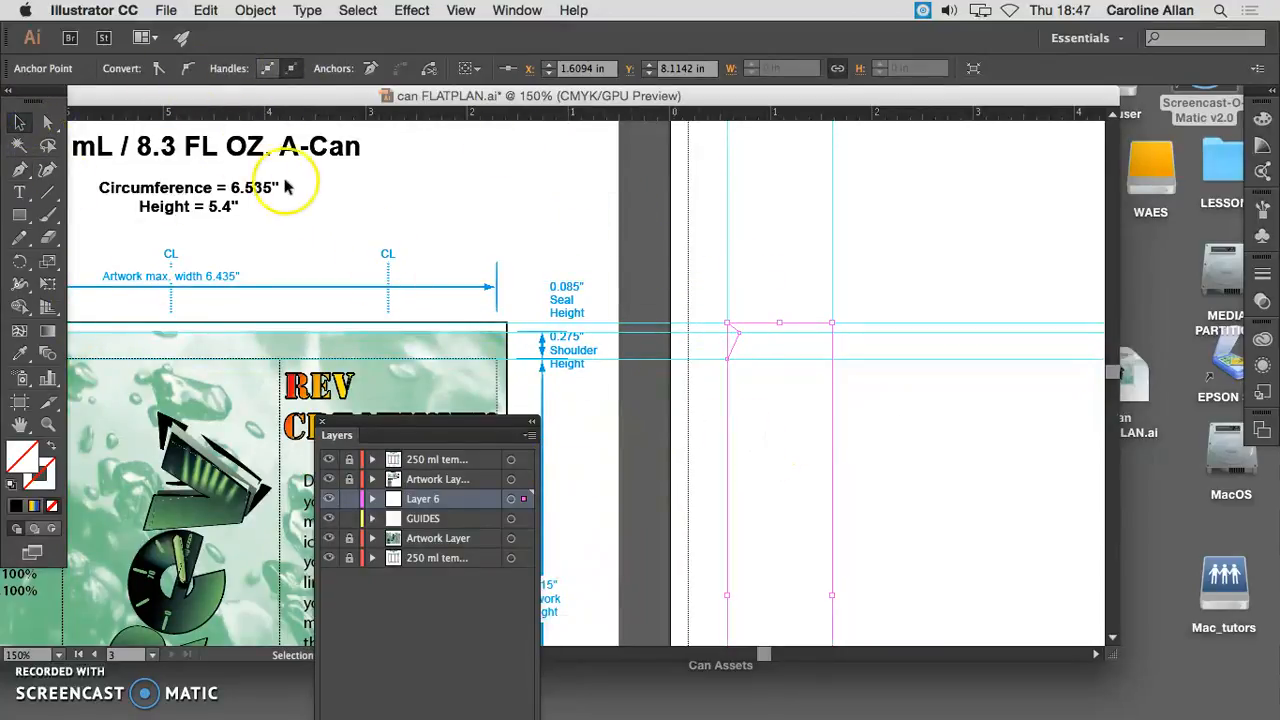
click(763, 422)
click(727, 421)
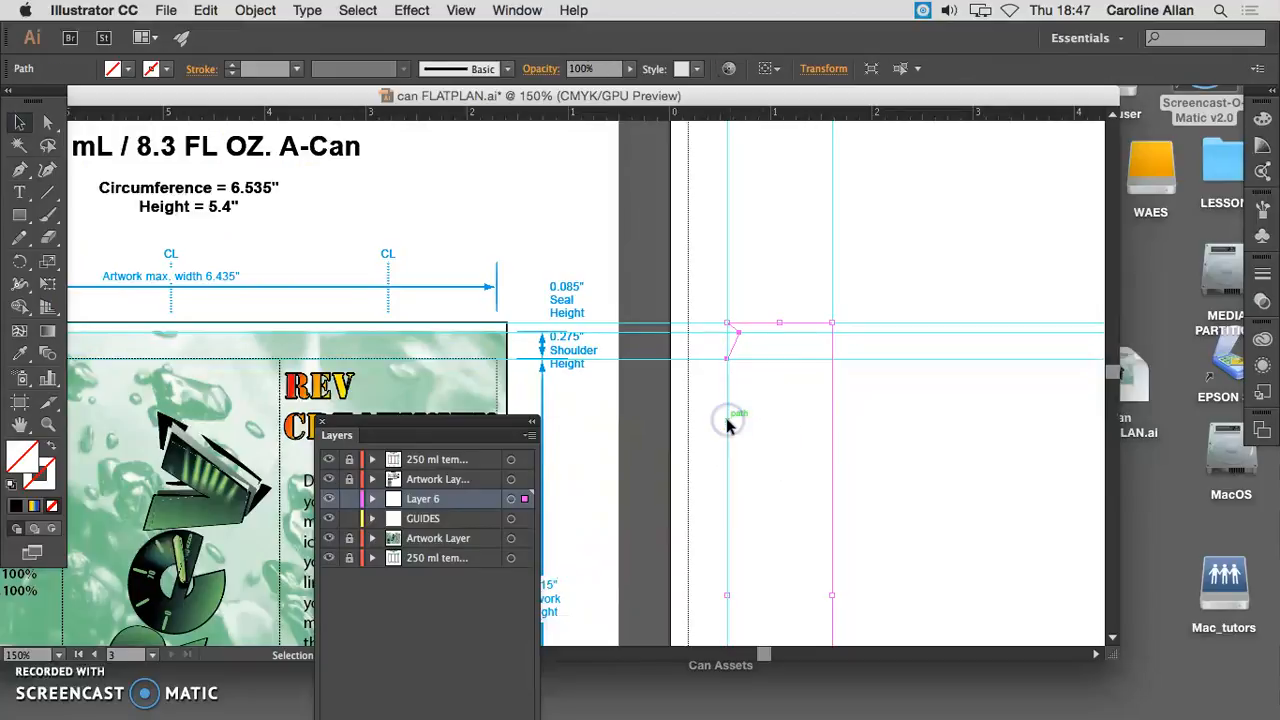
click(167, 70)
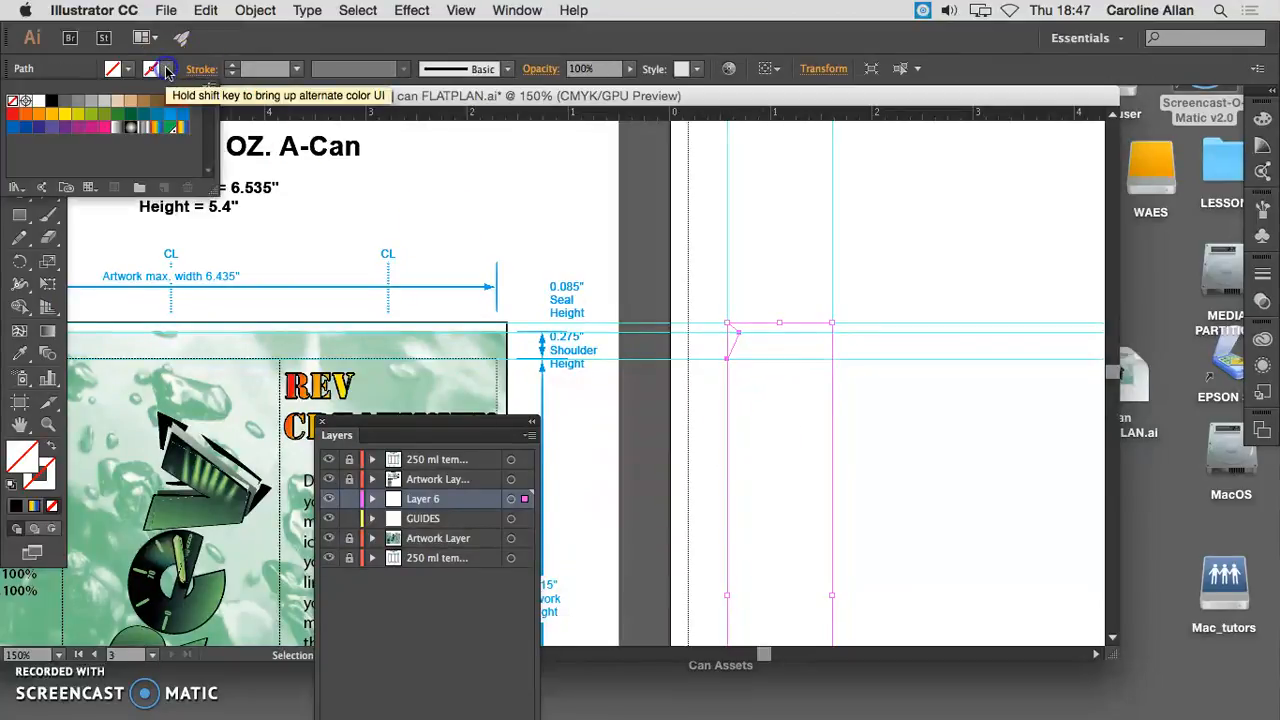
click(124, 70)
click(125, 72)
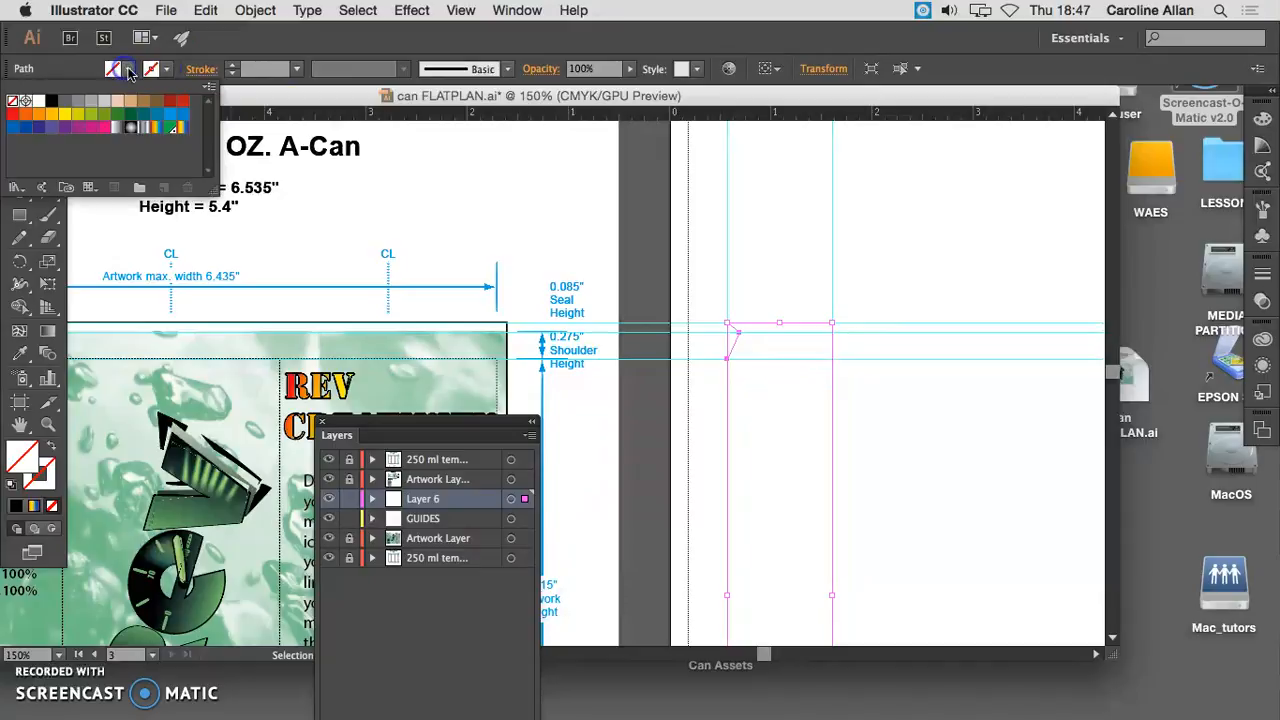
click(105, 105)
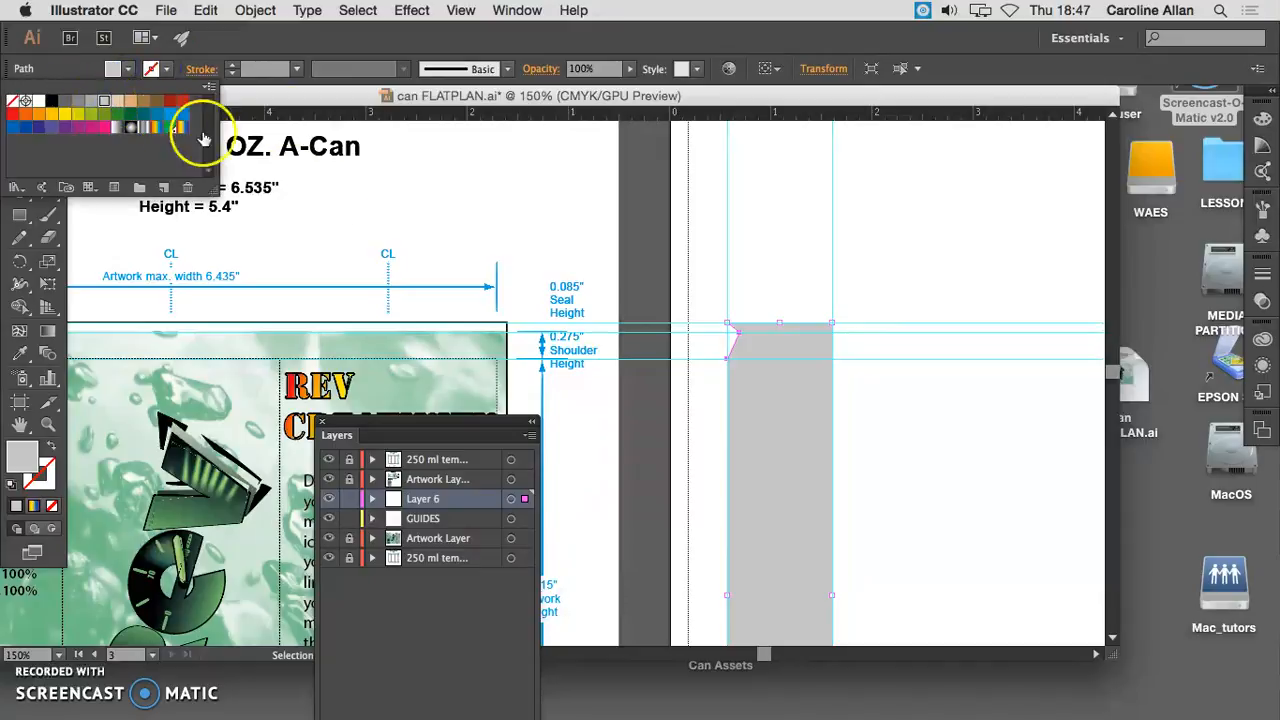
click(91, 104)
click(922, 393)
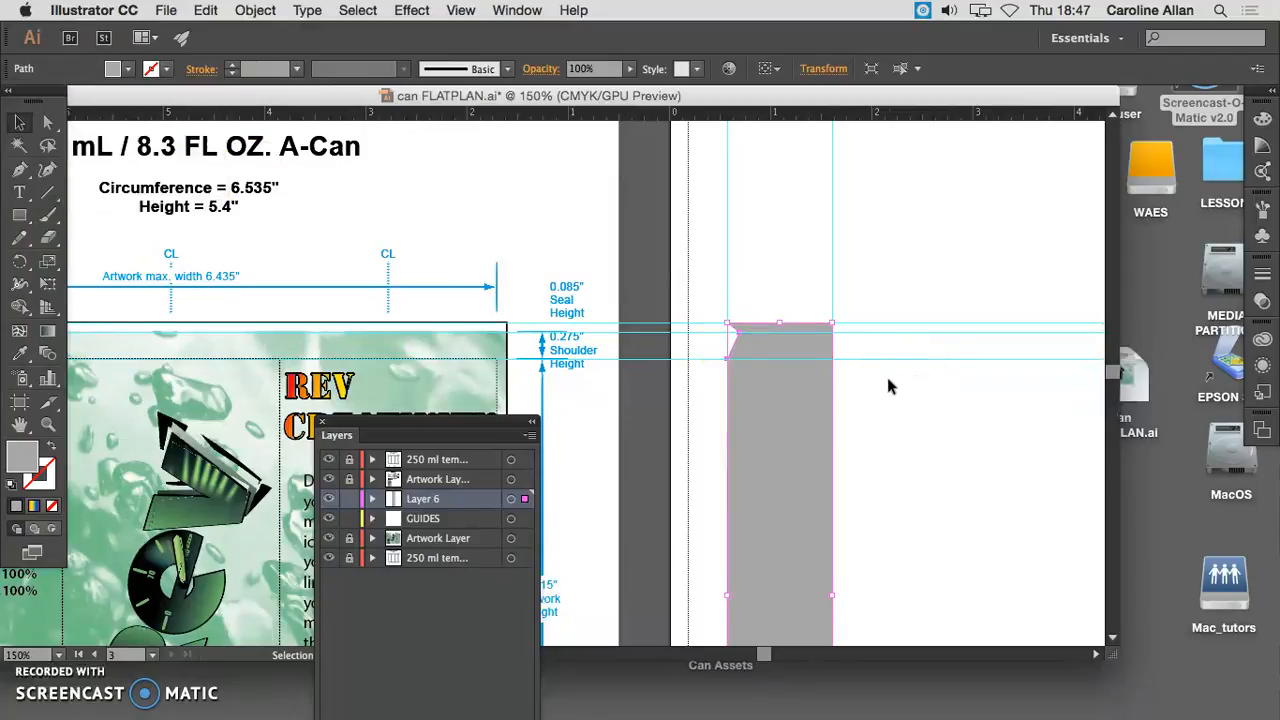
- Duplicate the grey half-can profile and place the copy beside the original, level with it and beyond the second vertical guide
scroll(887, 382, down, 5)
click(876, 390)
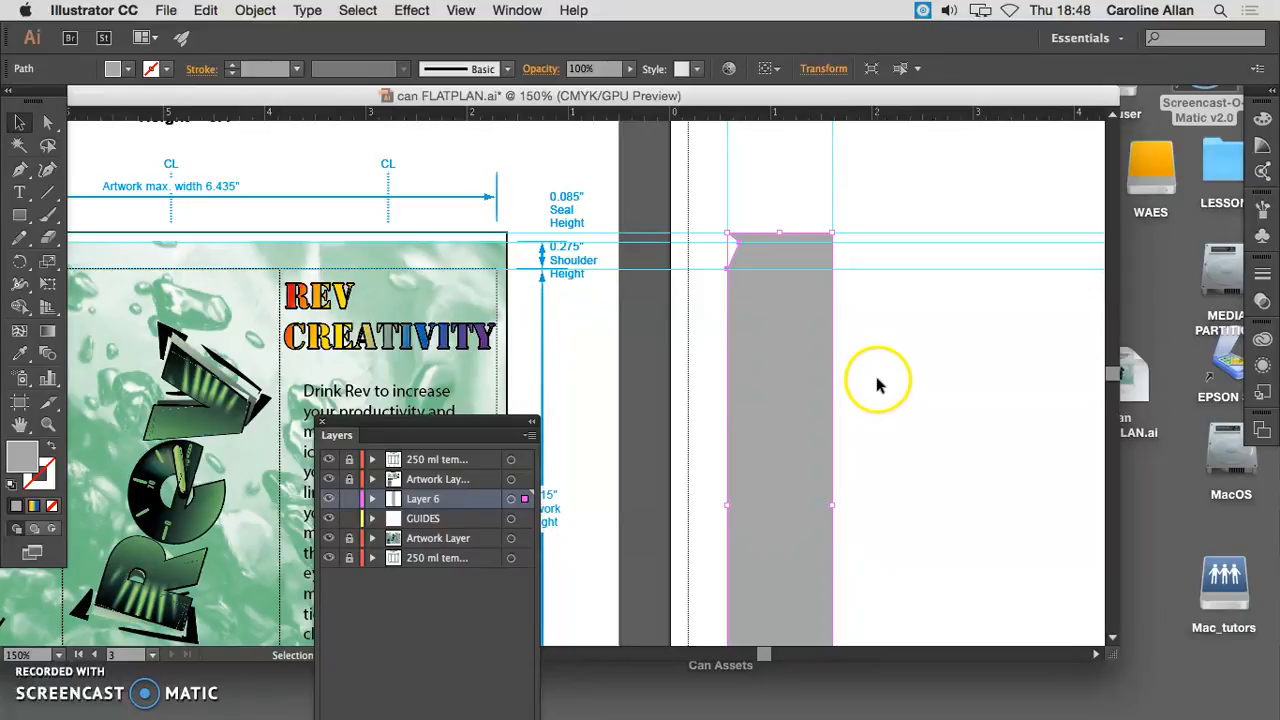
scroll(776, 262, down, 1)
scroll(883, 349, down, 3)
scroll(884, 349, down, 10)
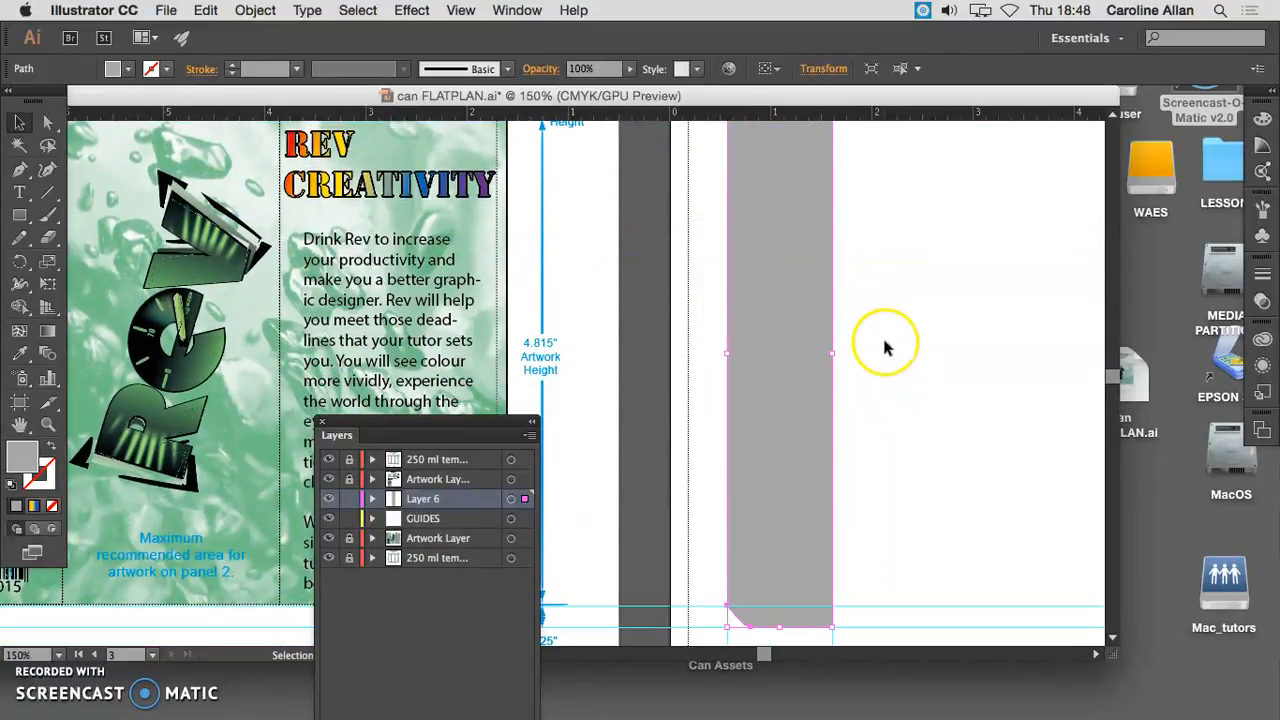
scroll(884, 347, up, 6)
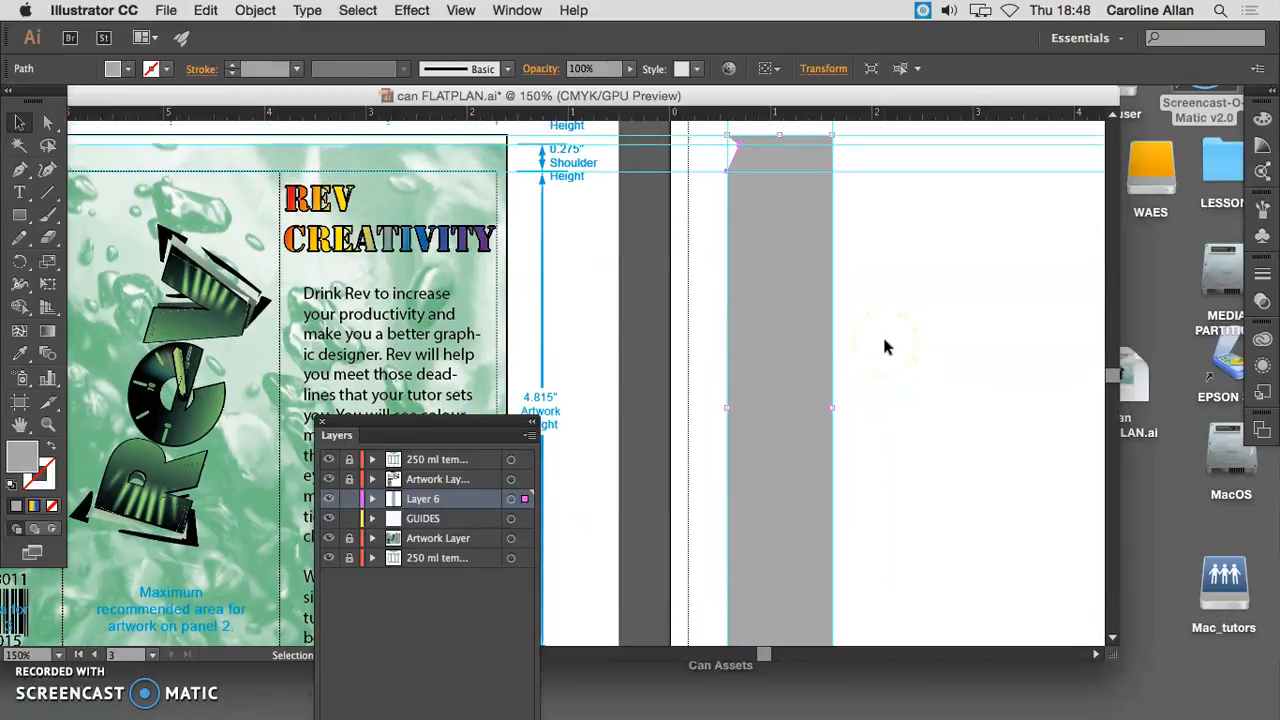
scroll(884, 347, up, 1)
click(808, 335)
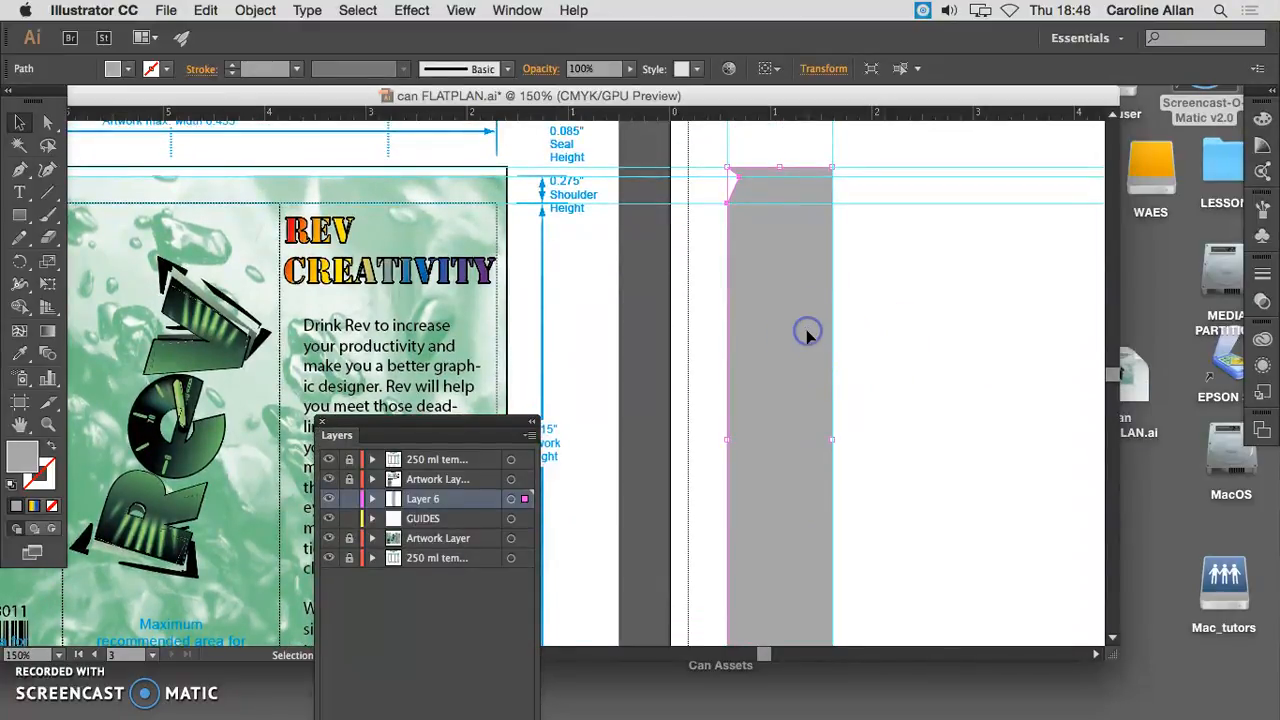
scroll(889, 345, right, 5)
click(665, 302)
drag(650, 305, 806, 304)
scroll(884, 334, right, 3)
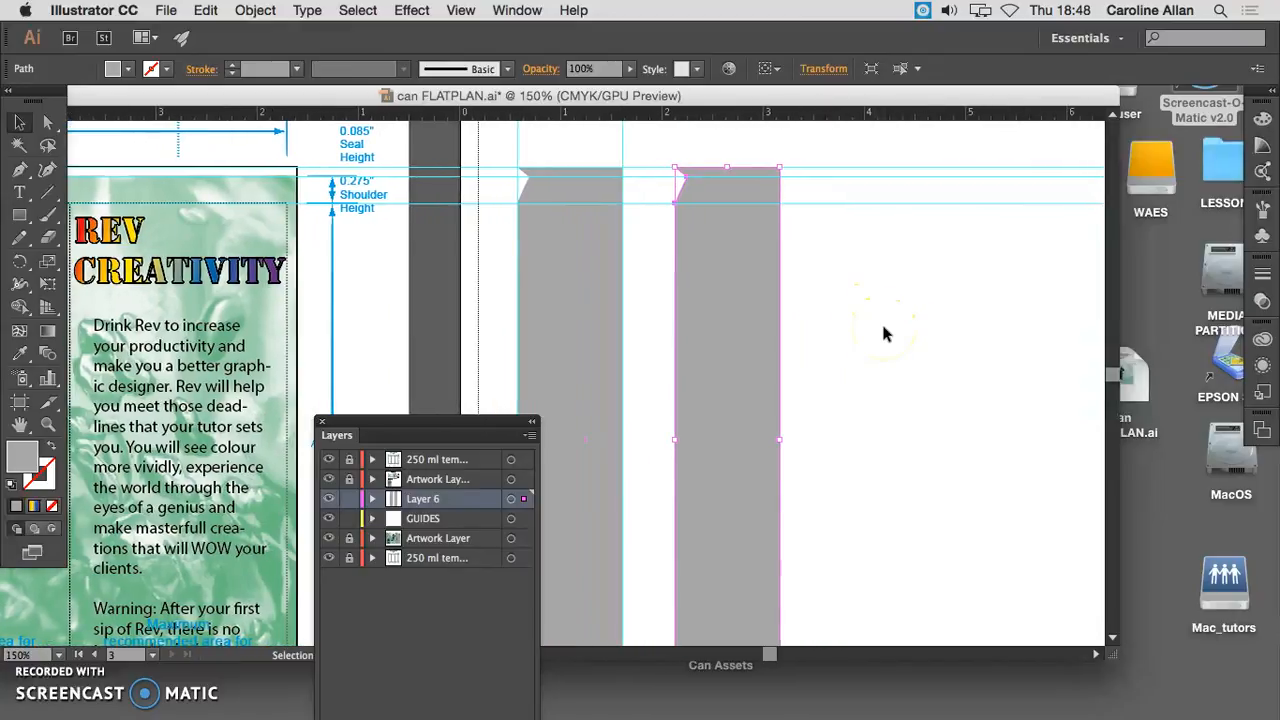
- Start a 3D Revolve effect of 360° on the duplicated half-can profile with its live preview turned on
drag(472, 421, 436, 382)
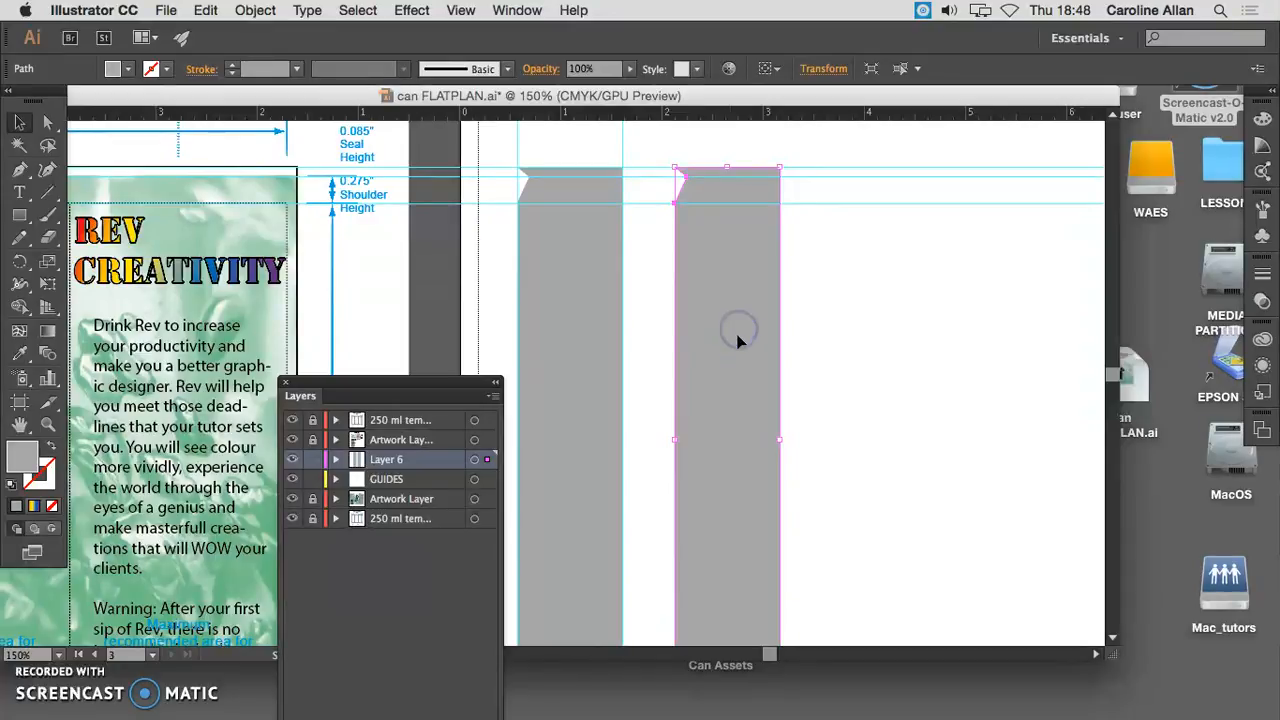
click(412, 10)
mouse_move(423, 220)
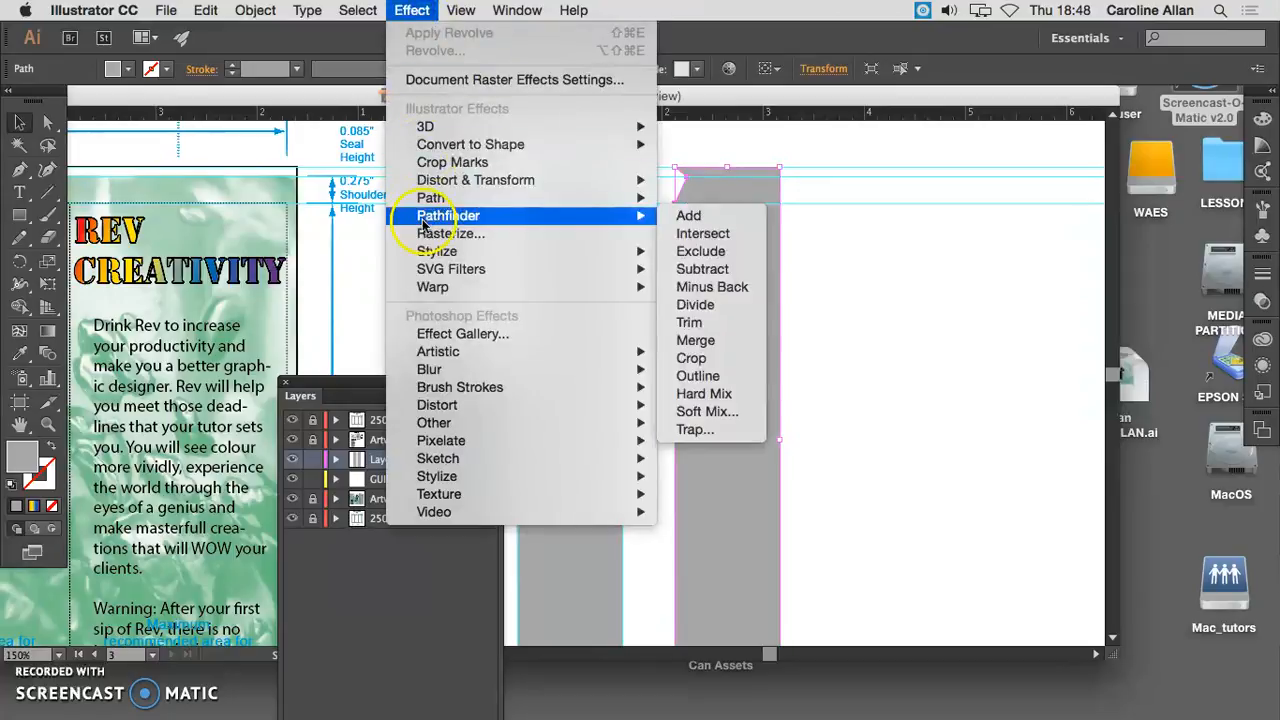
mouse_move(433, 198)
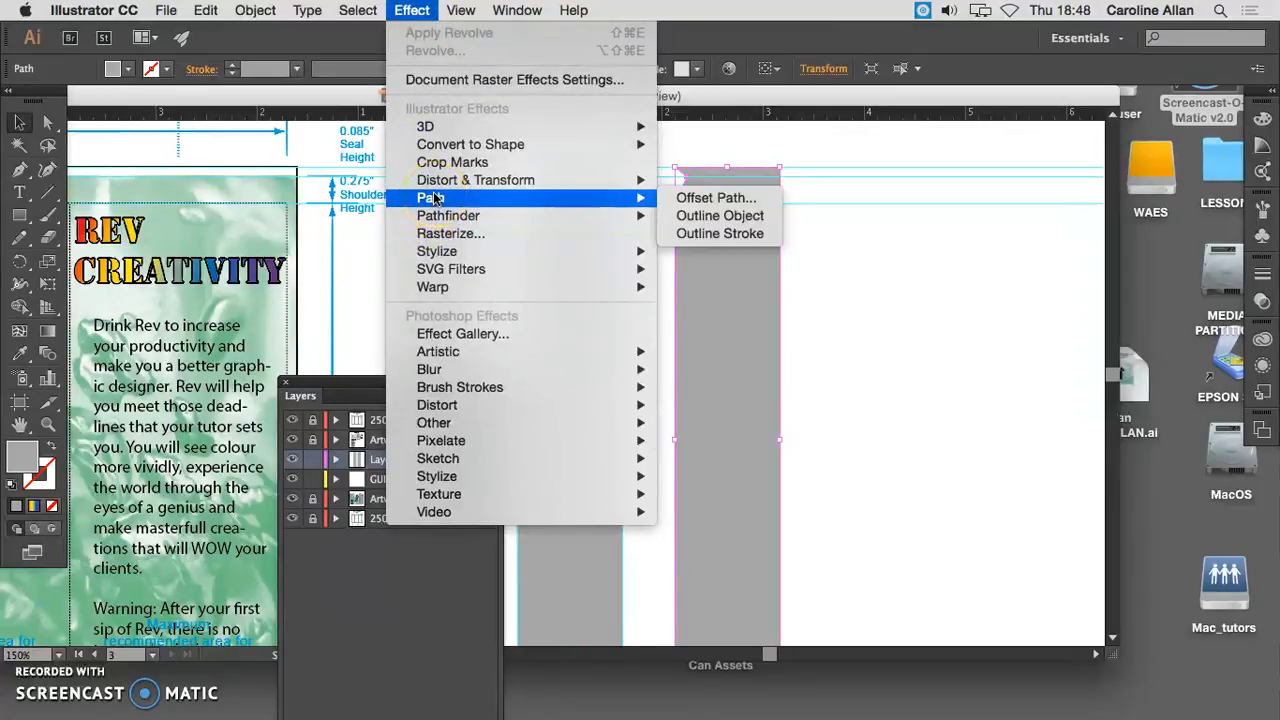
mouse_move(430, 127)
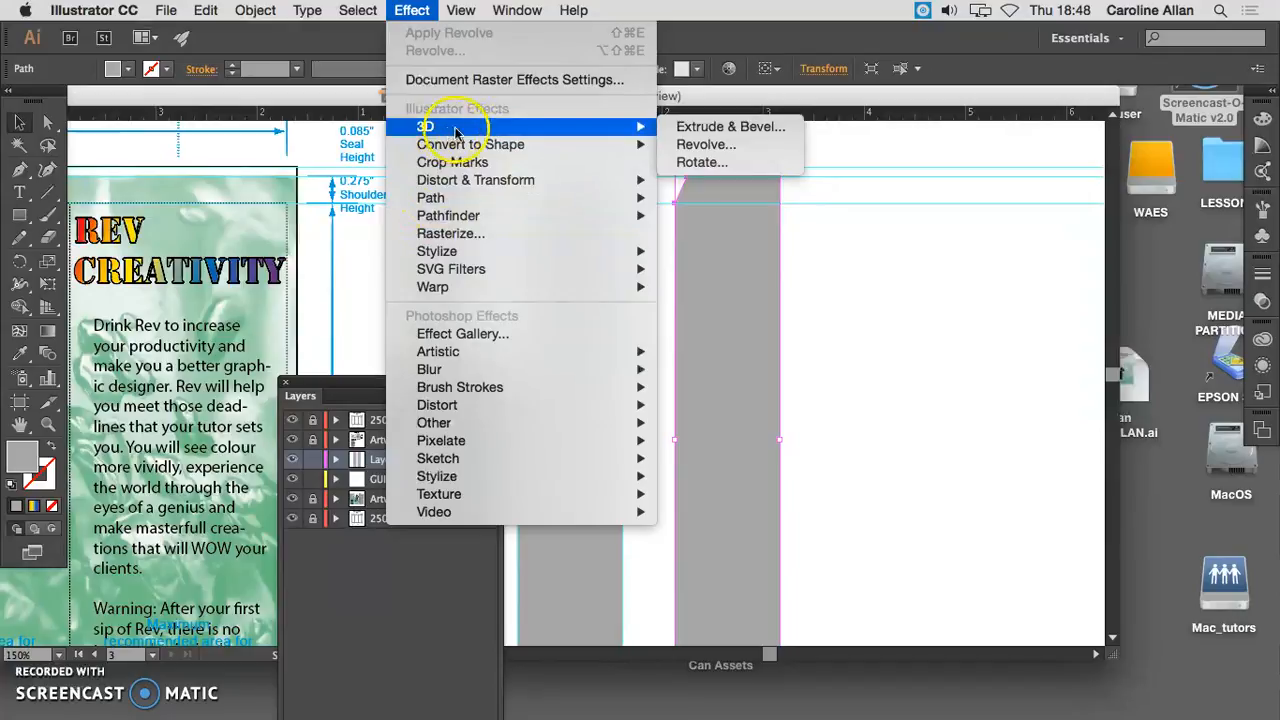
click(769, 149)
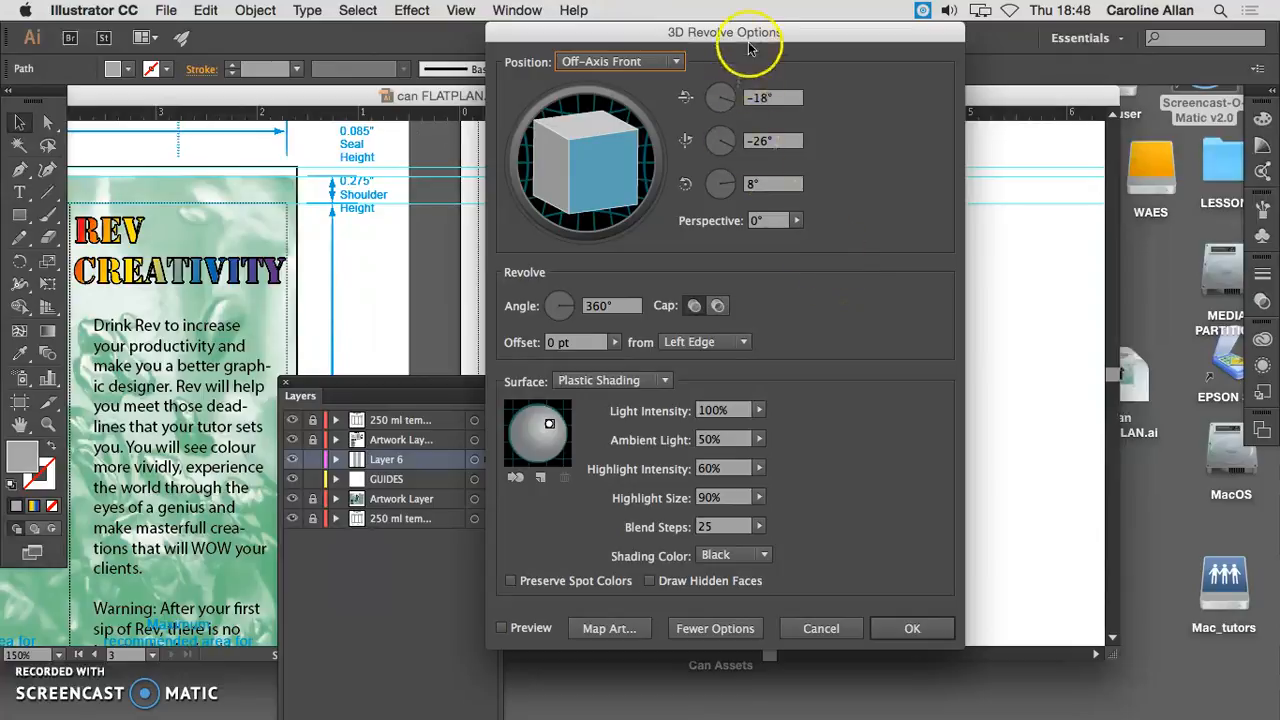
drag(748, 41, 381, 77)
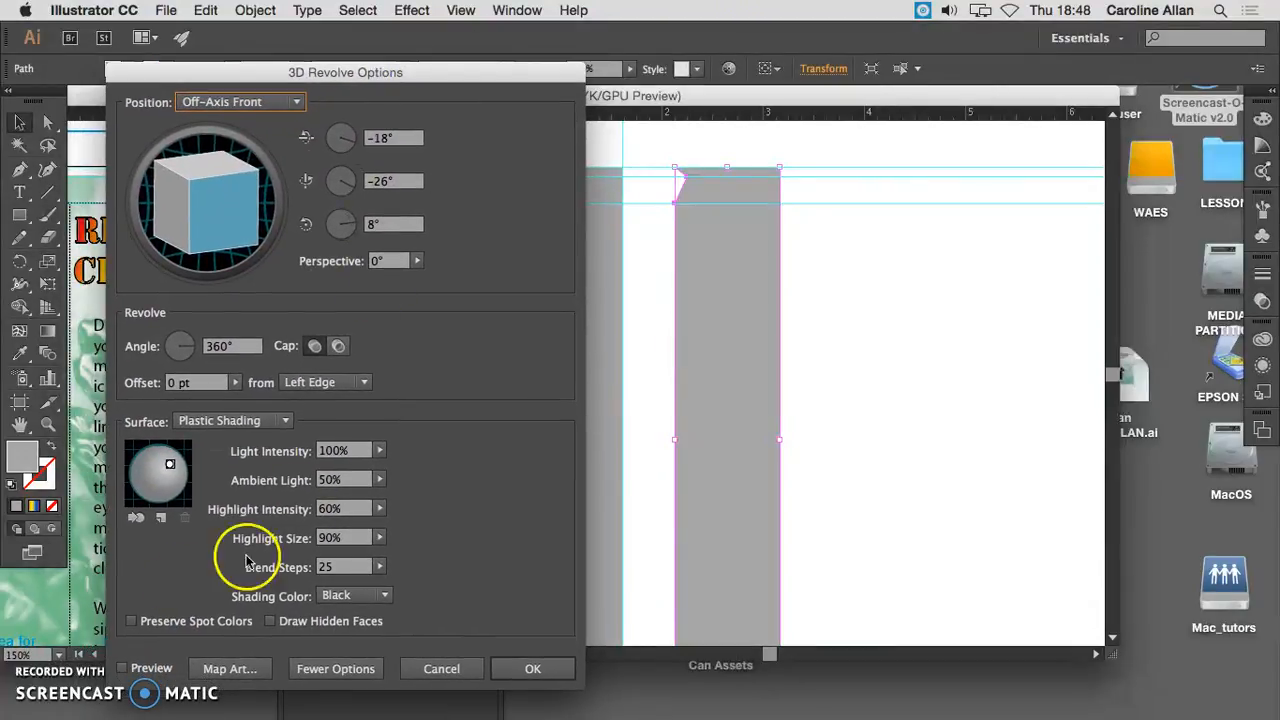
click(122, 669)
click(194, 681)
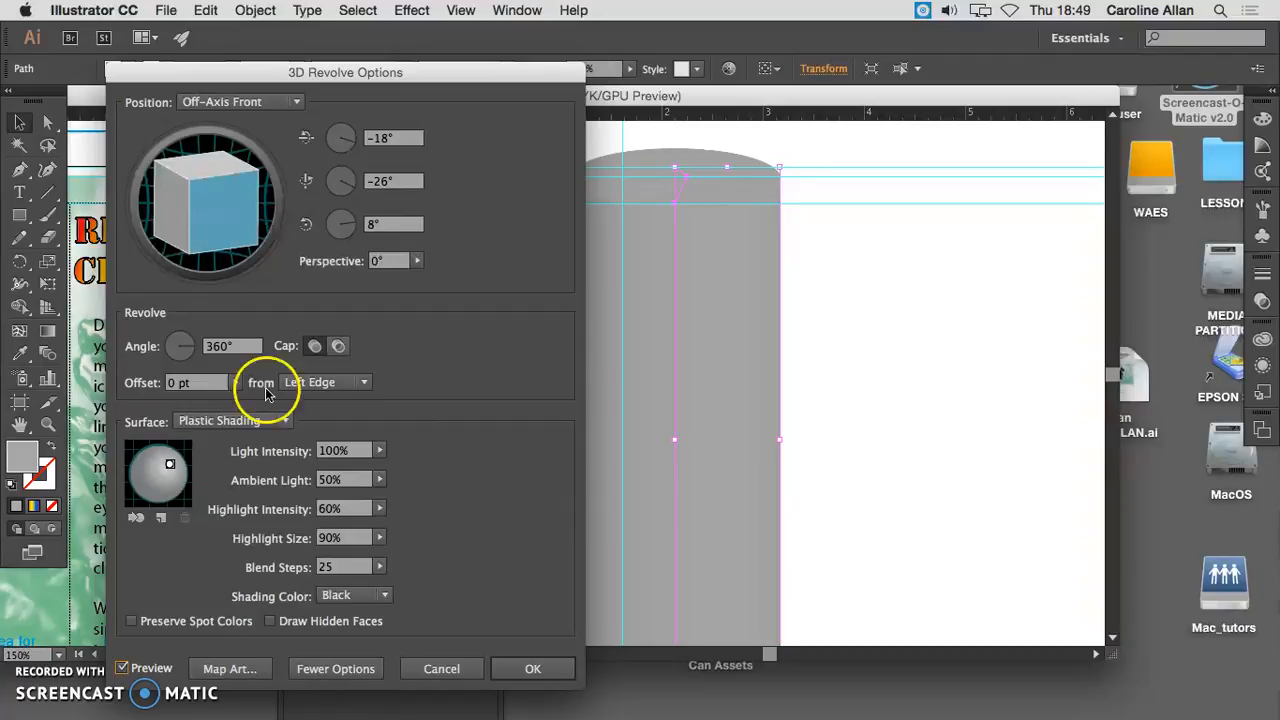
- Set the revolve offset to be measured from the Right Edge, so the can turns about its centre side
drag(457, 77, 330, 87)
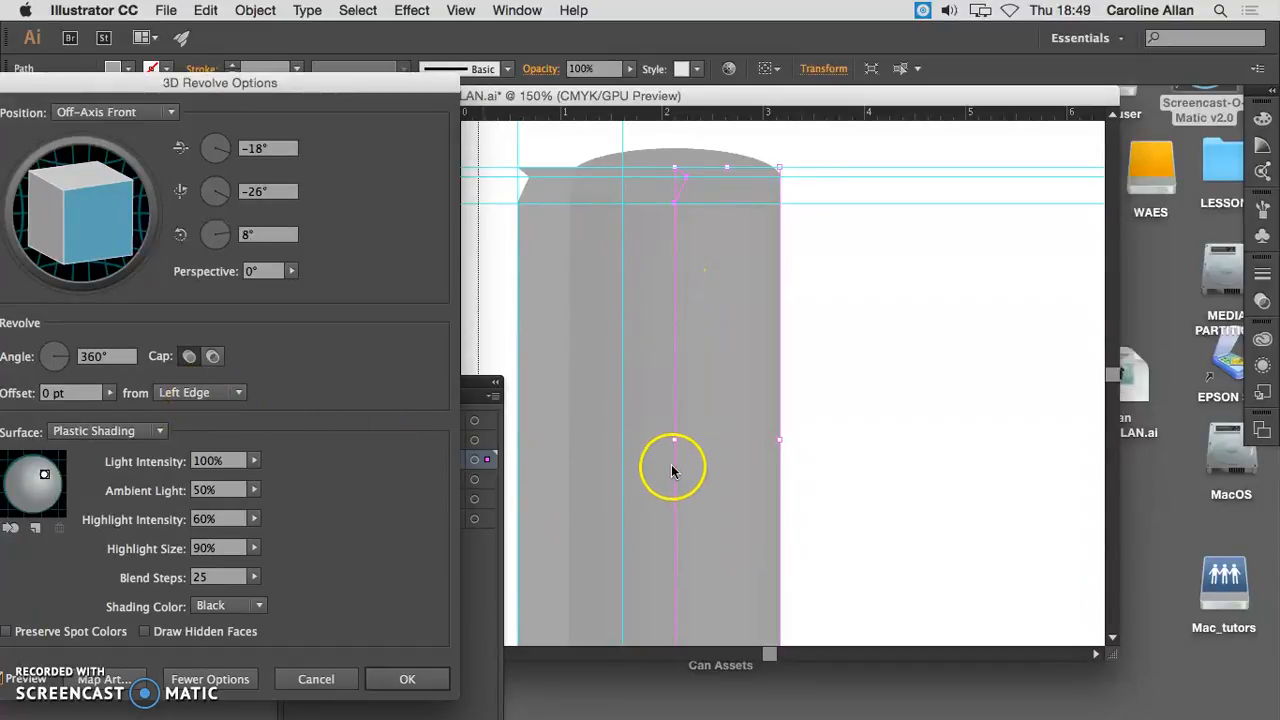
click(236, 392)
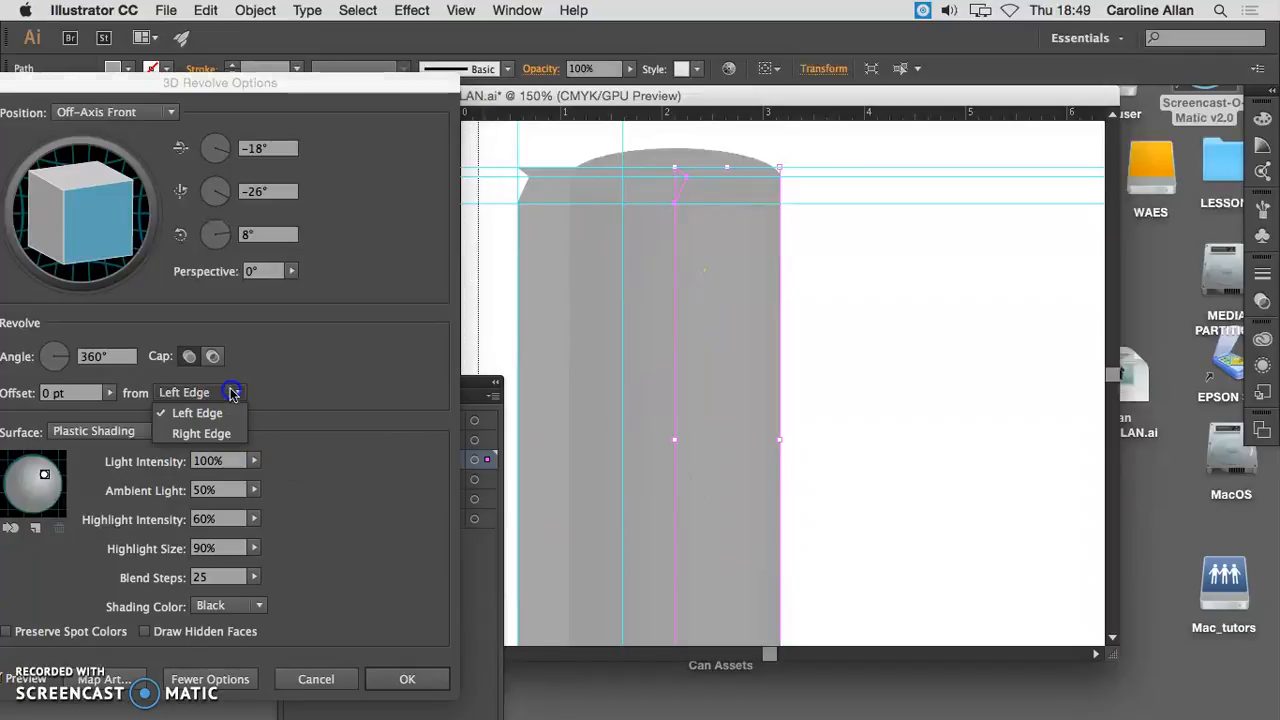
click(222, 435)
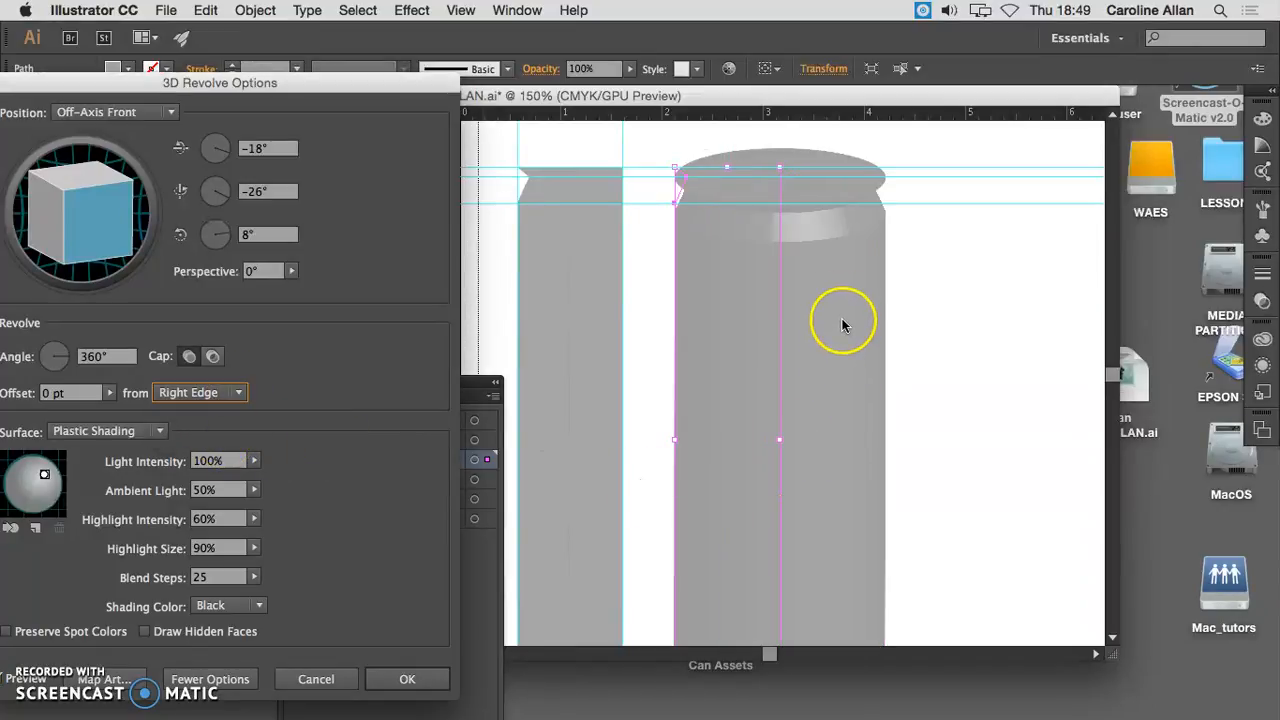
drag(309, 80, 343, 30)
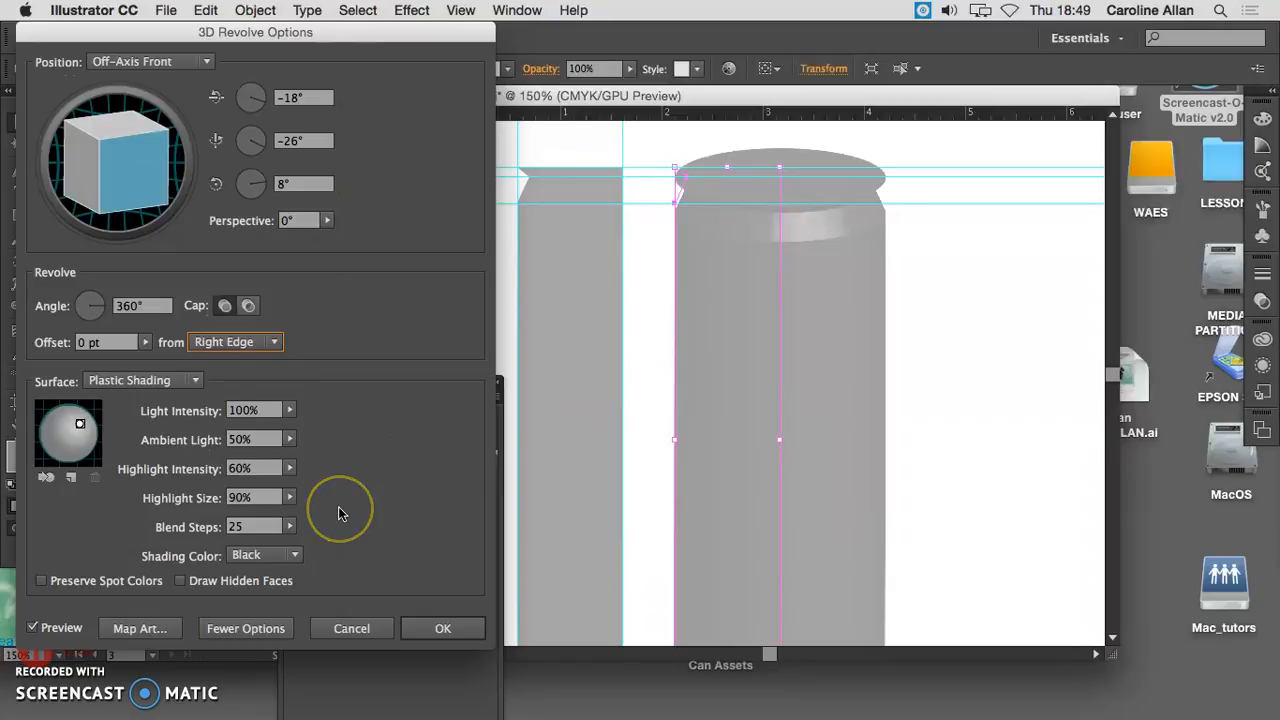
- Check the symbols available for mapping onto the can's first surface, keep None, and apply the revolve
click(163, 630)
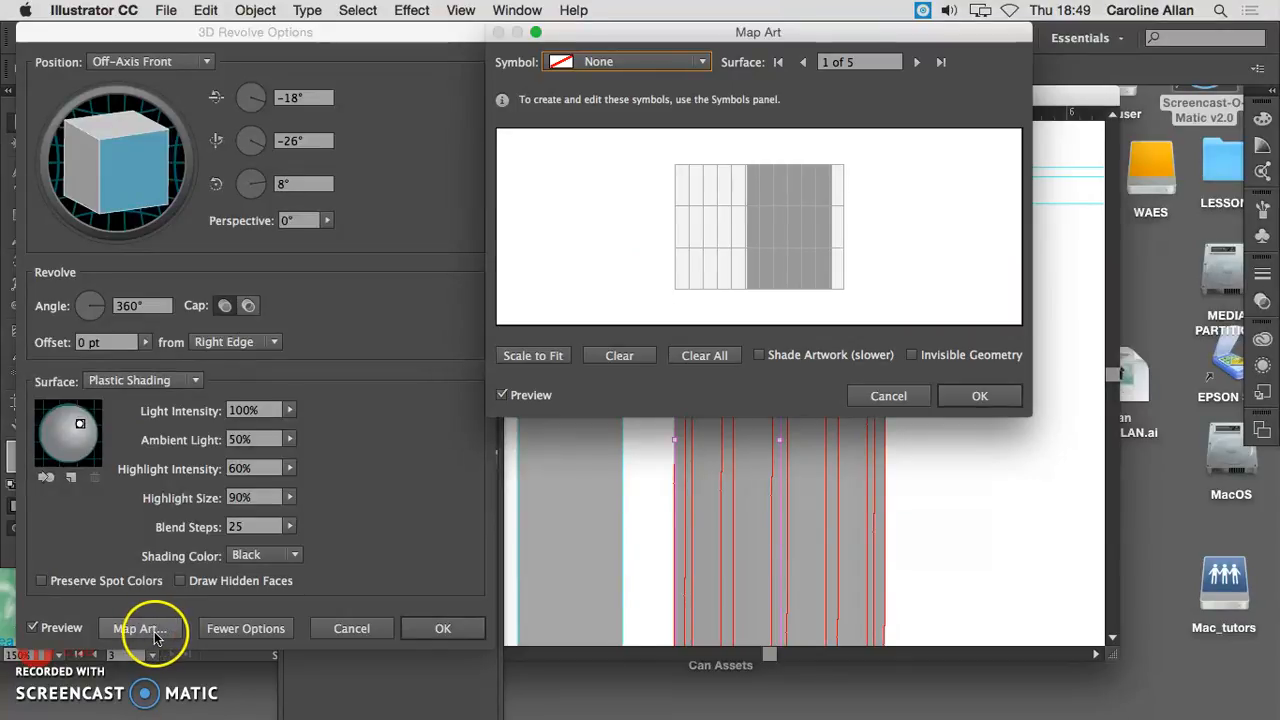
drag(664, 30, 288, 68)
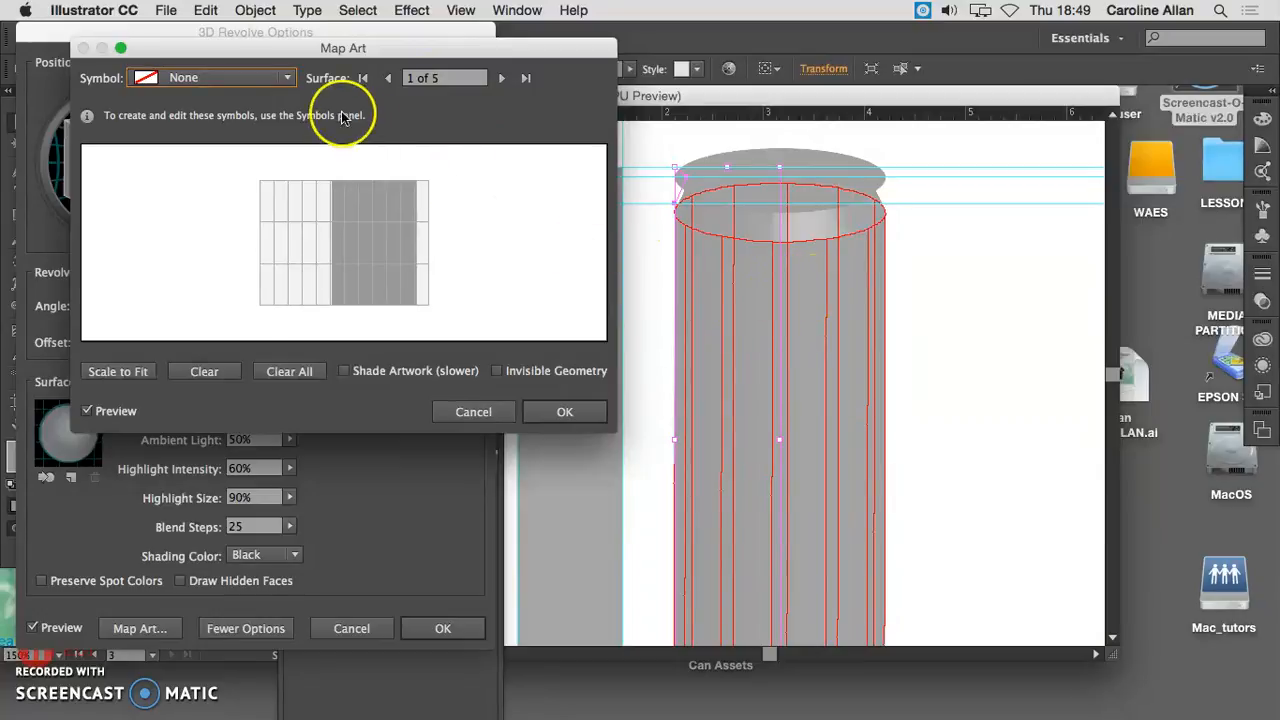
click(287, 78)
click(287, 105)
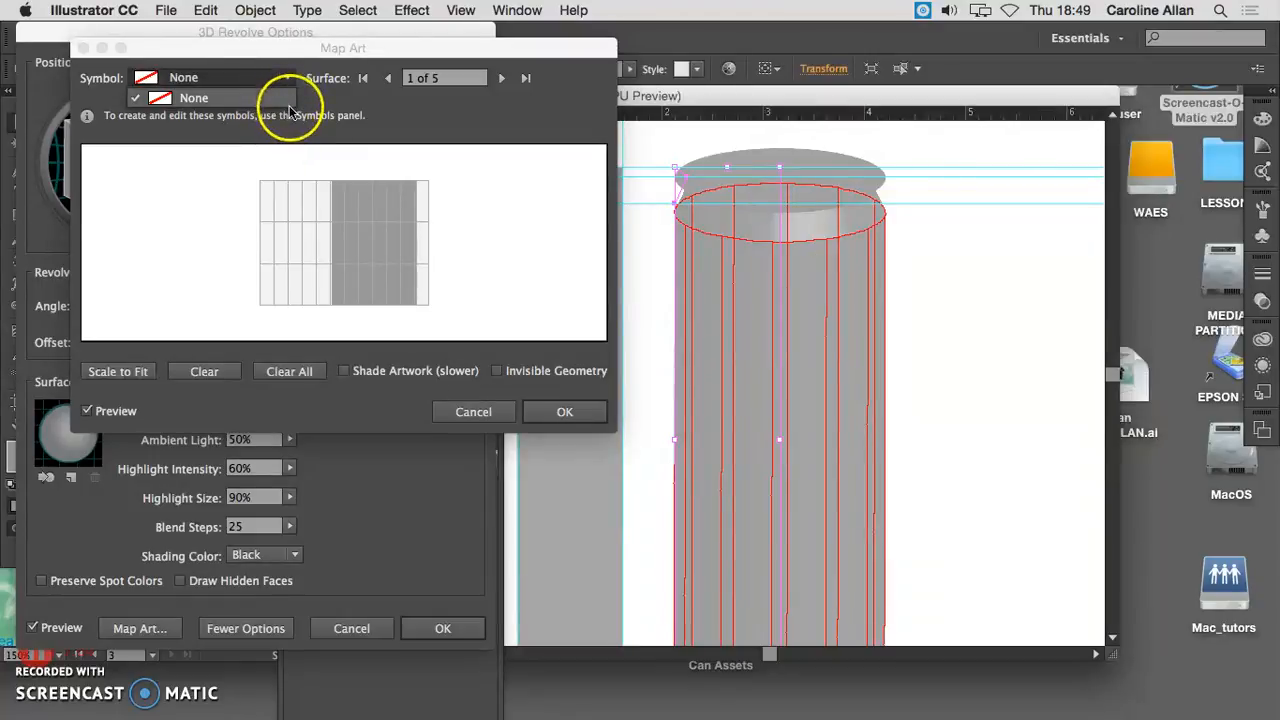
click(558, 412)
drag(280, 32, 334, 32)
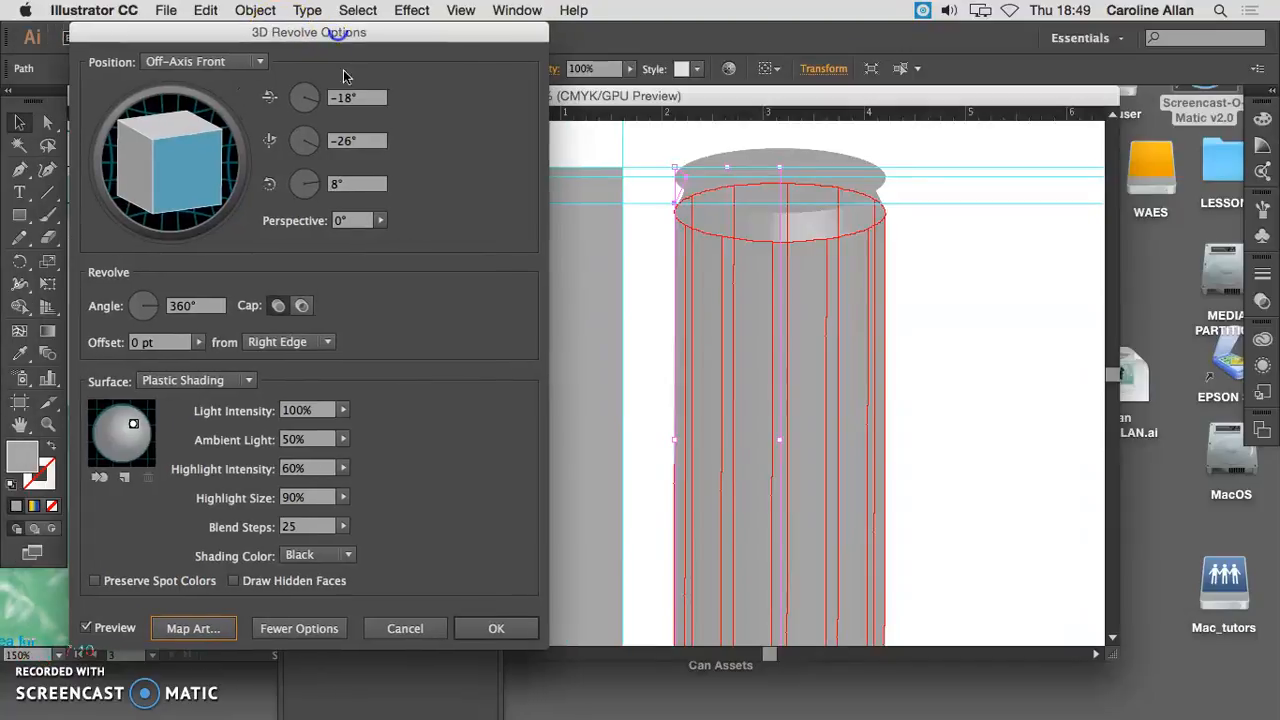
click(496, 630)
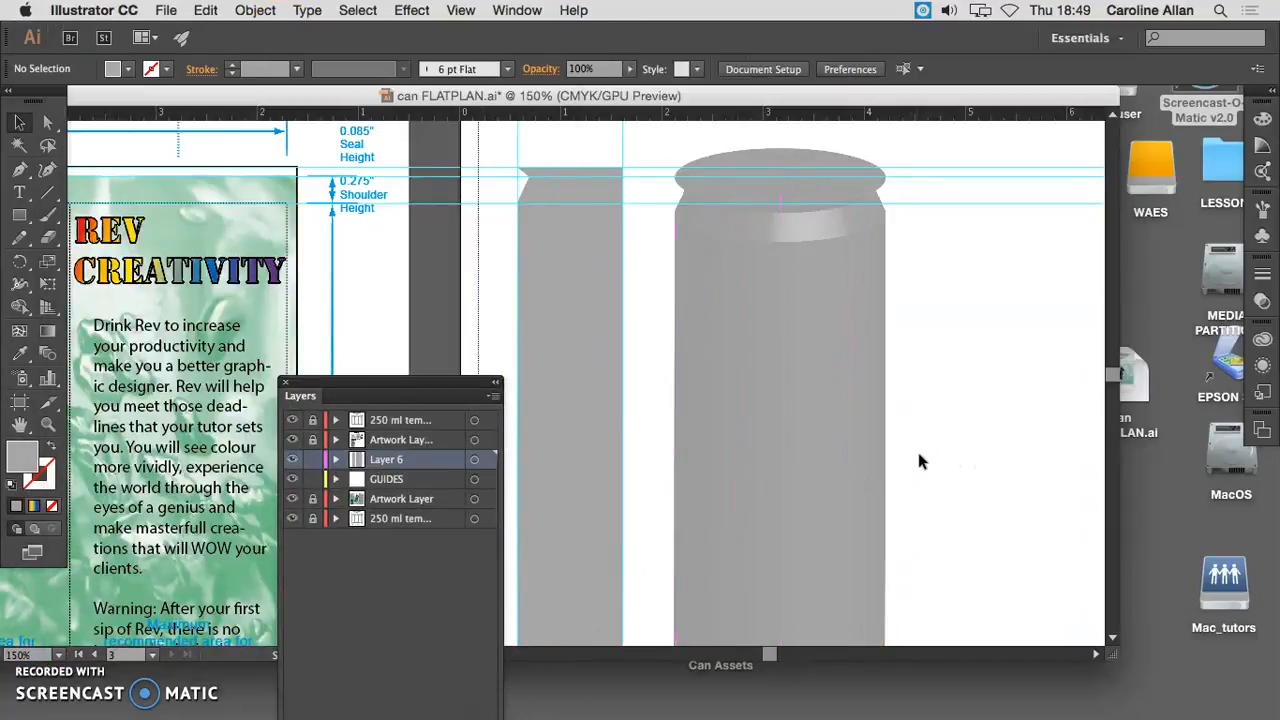
- Duplicate the 3D can and place the copy level with it, about 2.7 in further across the artboard
key(super+minus)
click(711, 470)
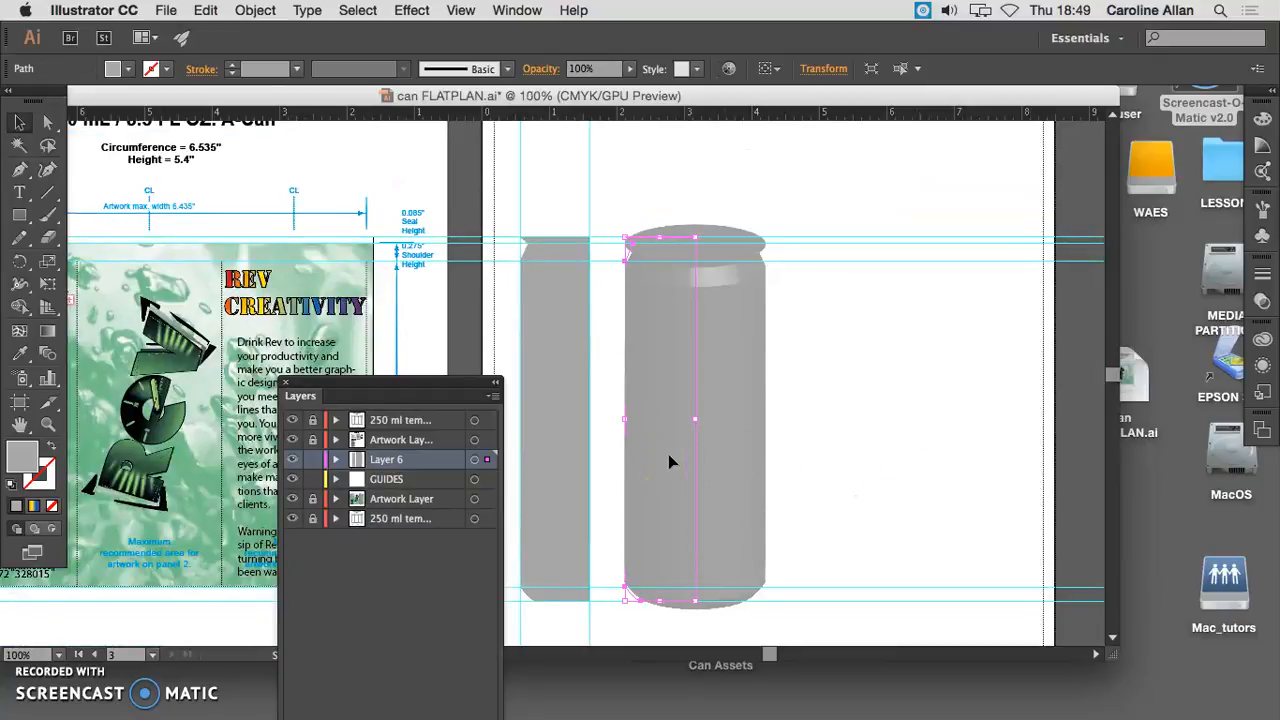
drag(668, 460, 843, 462)
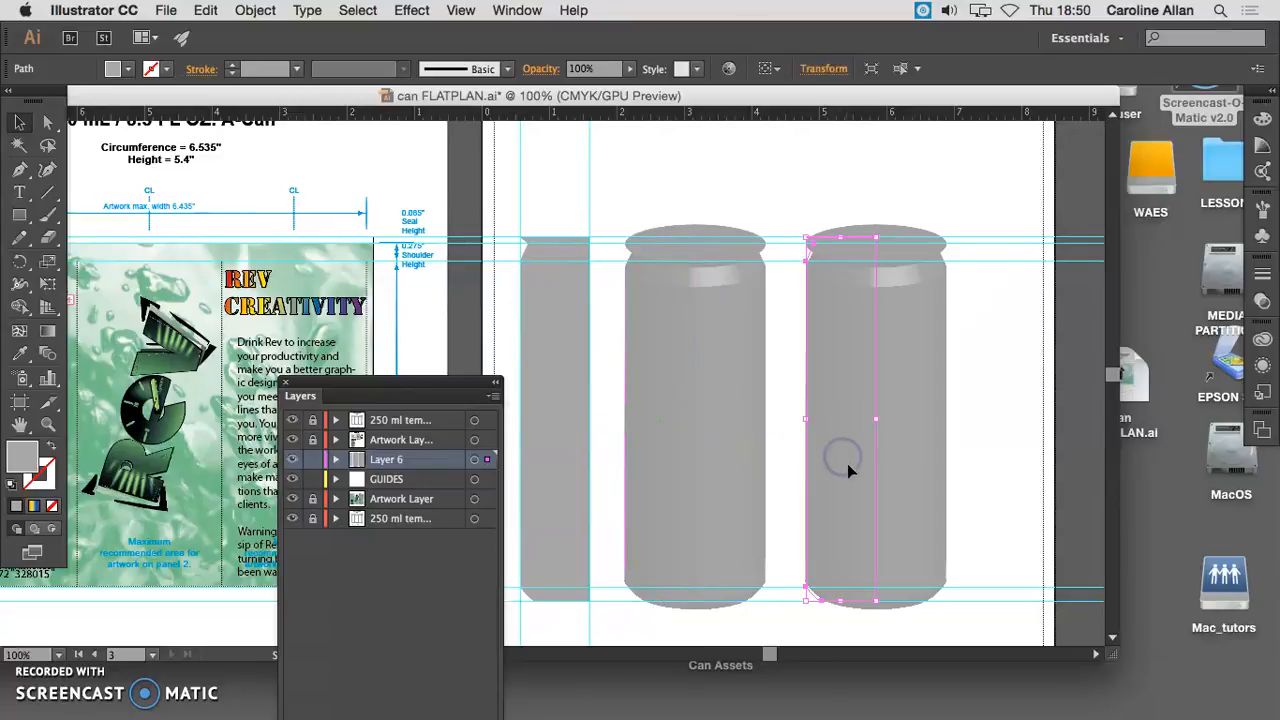
- Lock Layer 6 and the GUIDES layer, and unlock the Artwork Layer that holds the green label background
drag(345, 383, 350, 350)
scroll(257, 375, left, 5)
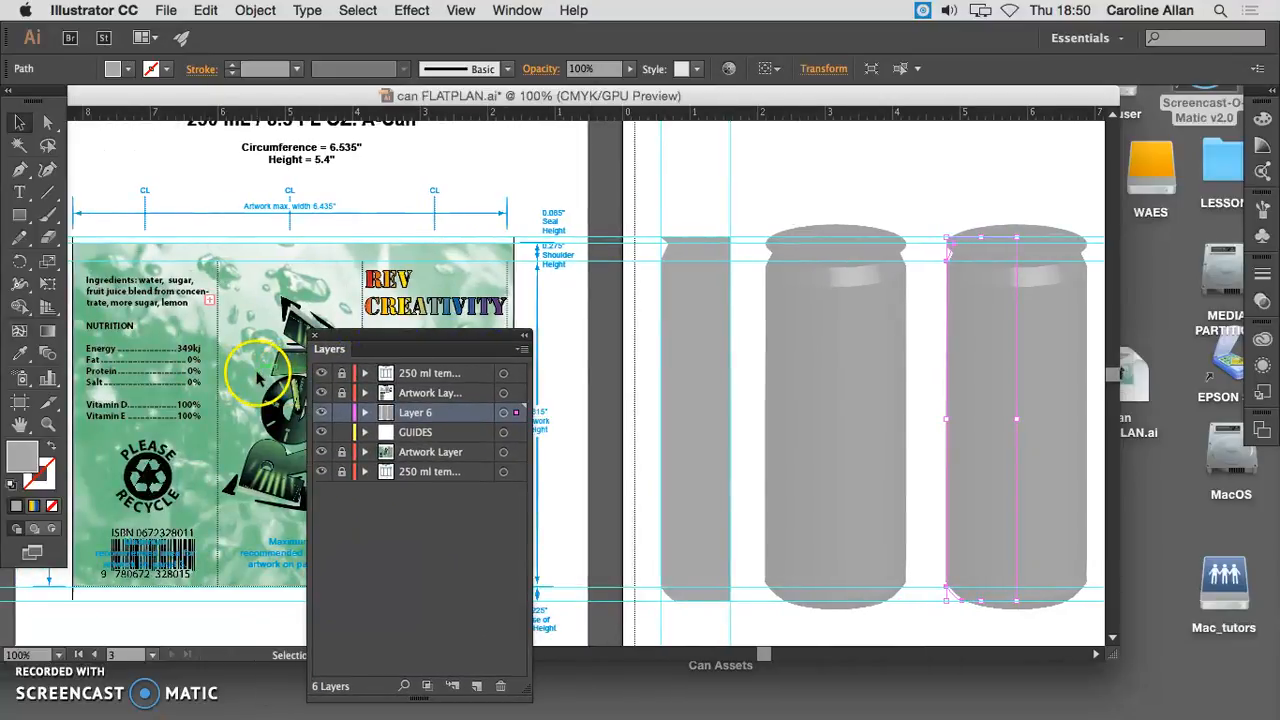
scroll(262, 370, left, 3)
drag(343, 349, 915, 592)
scroll(471, 543, left, 8)
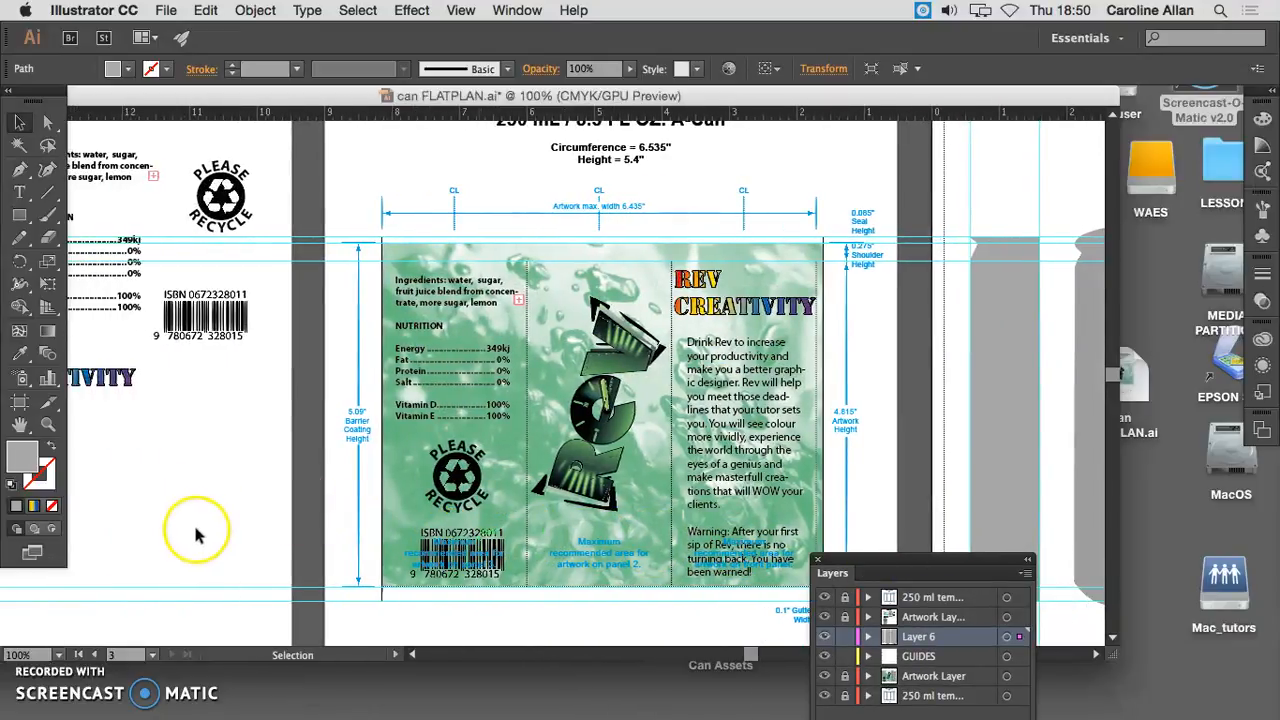
scroll(197, 535, left, 3)
drag(818, 580, 816, 476)
click(843, 532)
click(843, 552)
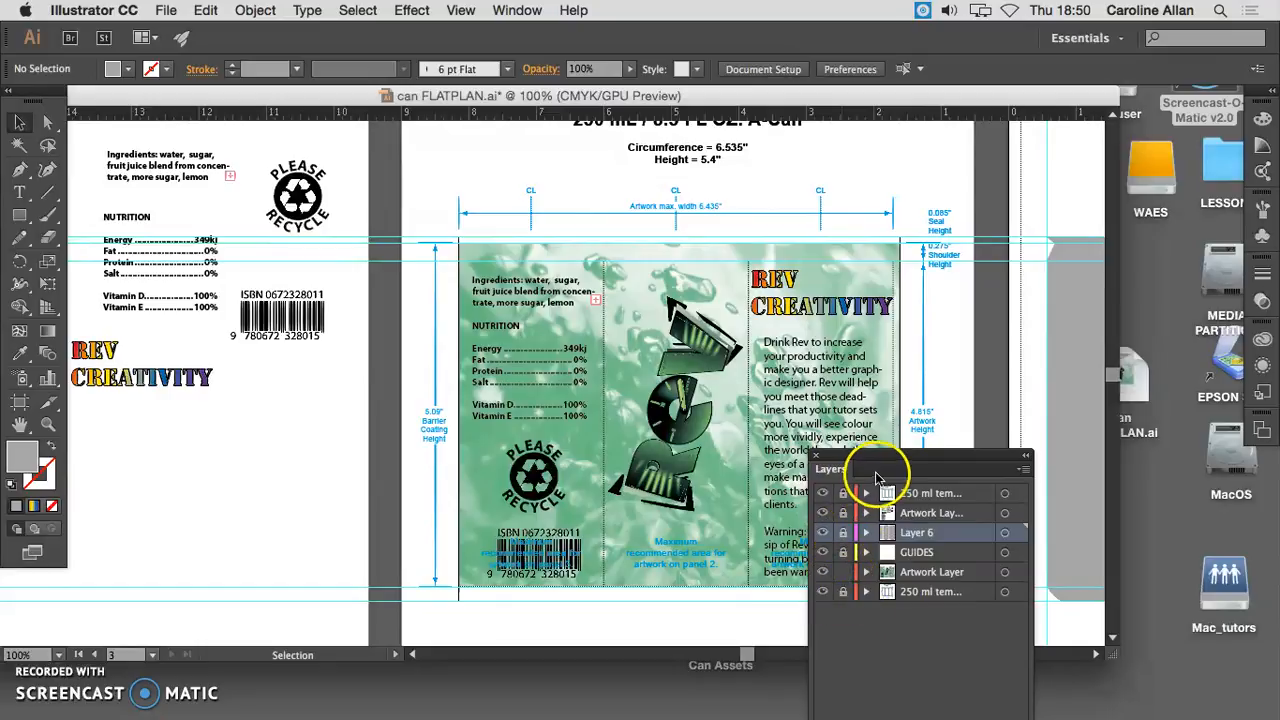
- Select the green background clip group on the can template and bring up the document's symbols
drag(908, 457, 1054, 548)
click(811, 521)
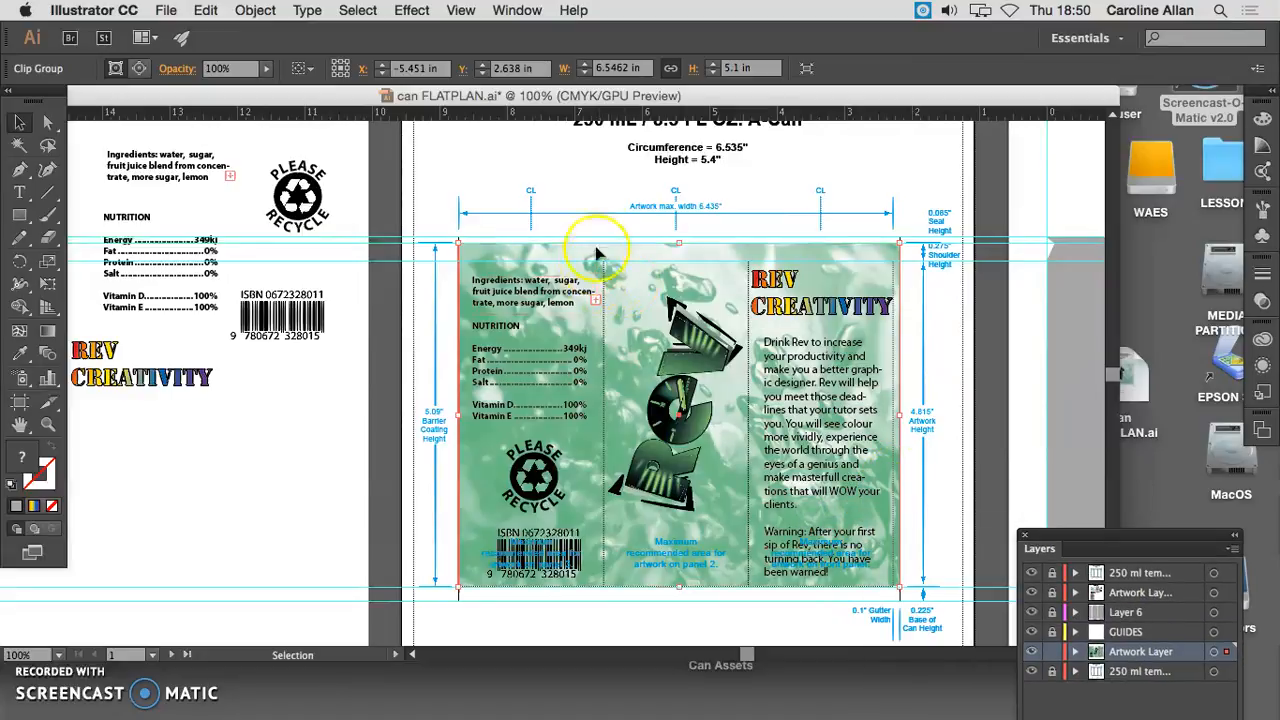
click(517, 10)
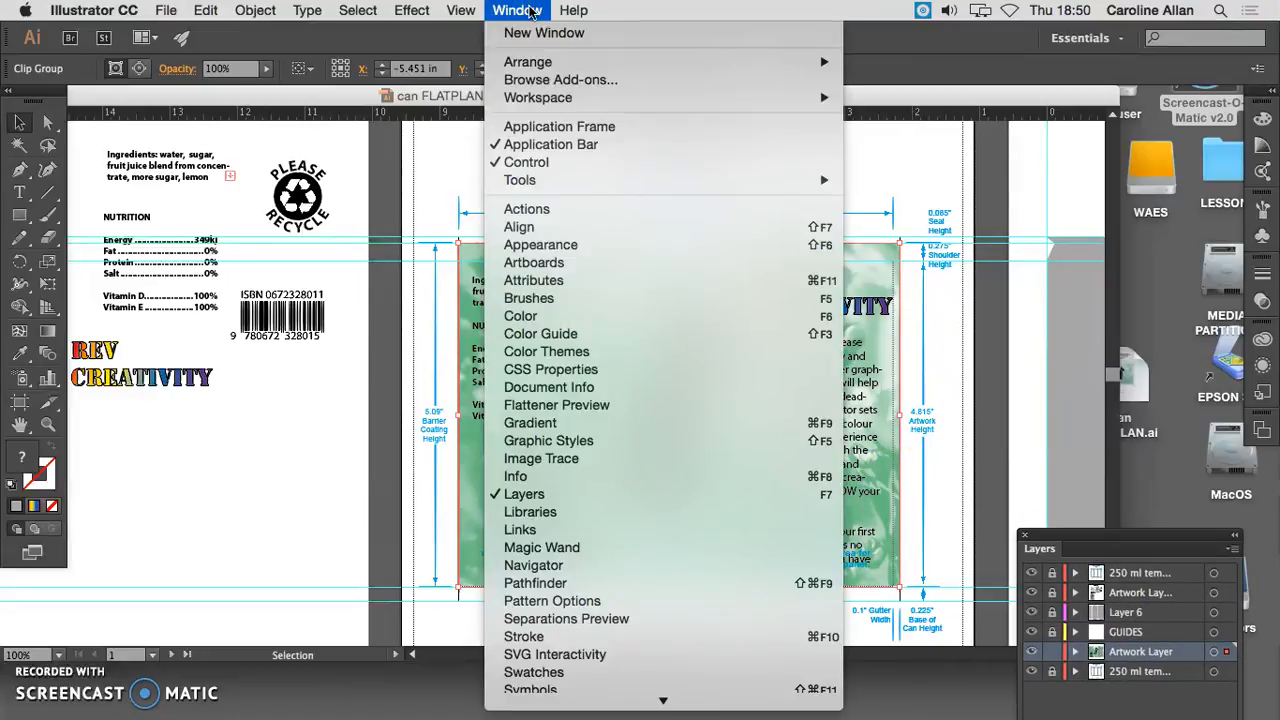
click(548, 690)
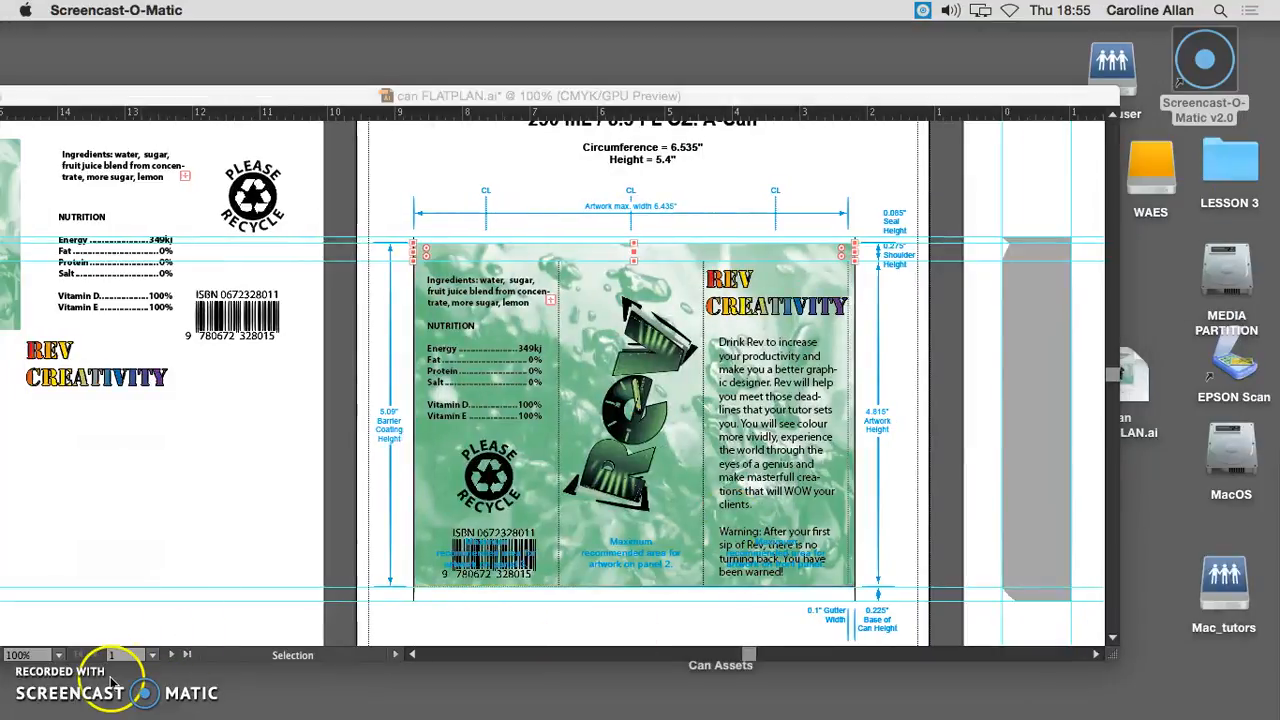